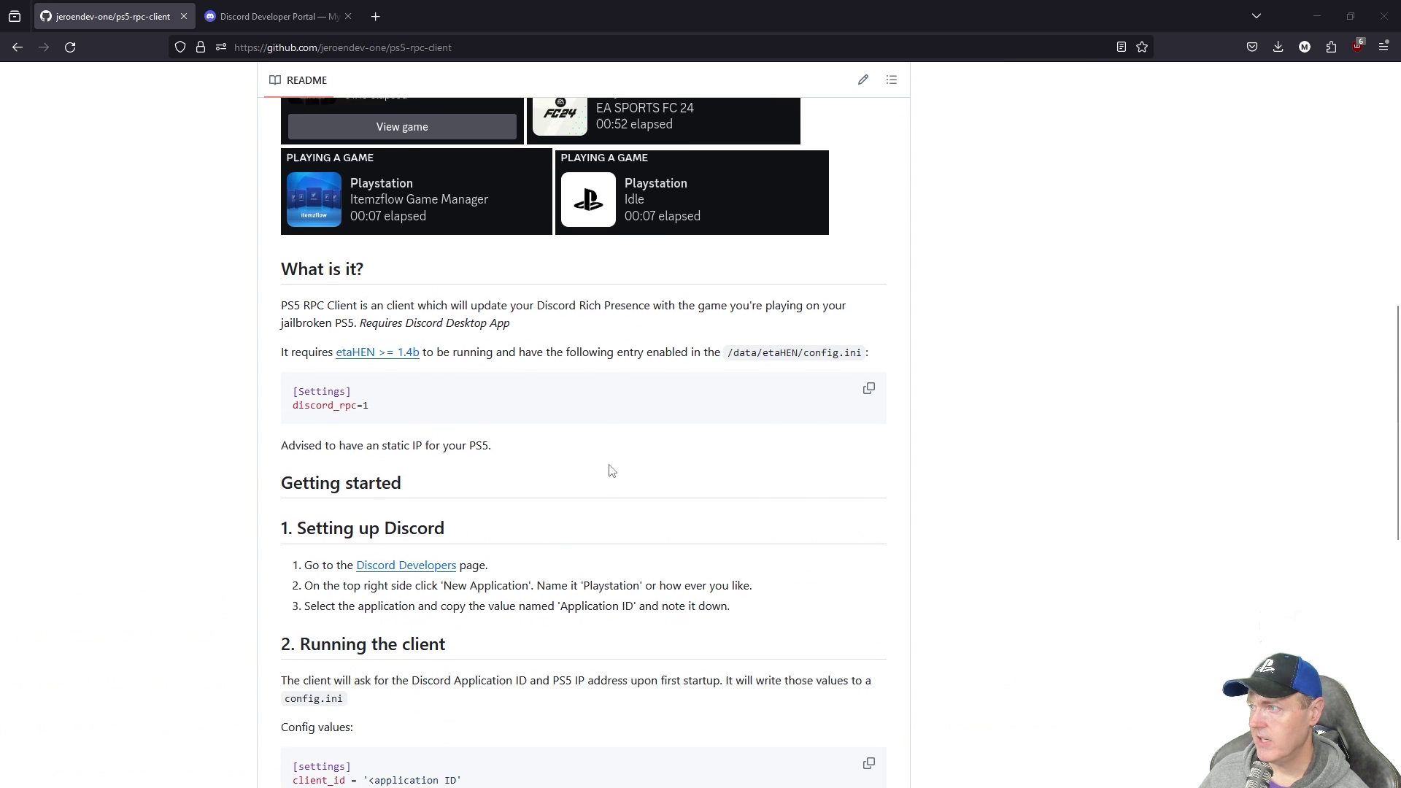
# Read the README's requirements, Discord setup and client instructions, and check the latest Windows download on the releases page
pyautogui.scroll(-2, 612, 470)
pyautogui.scroll(-2, 612, 470)
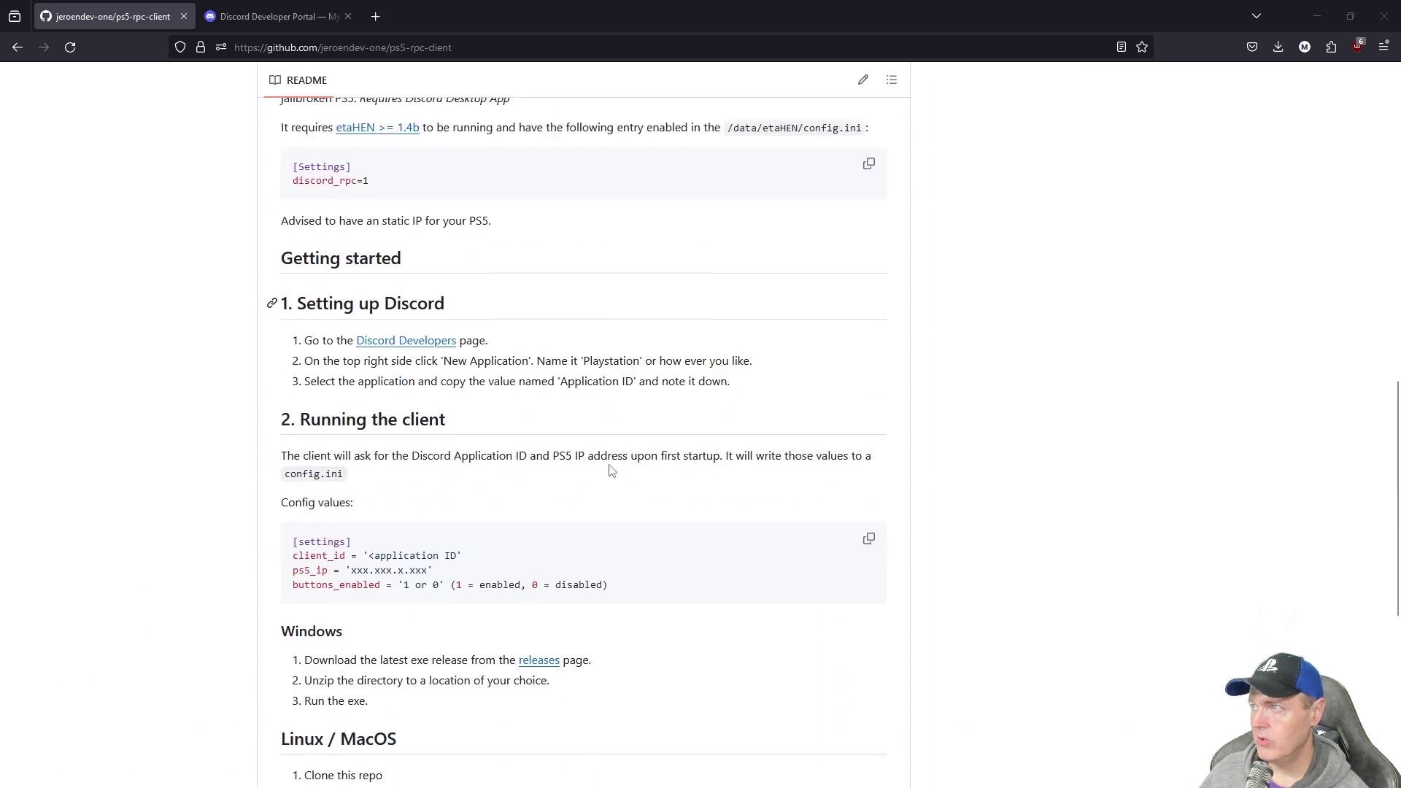
pyautogui.scroll(1, 612, 470)
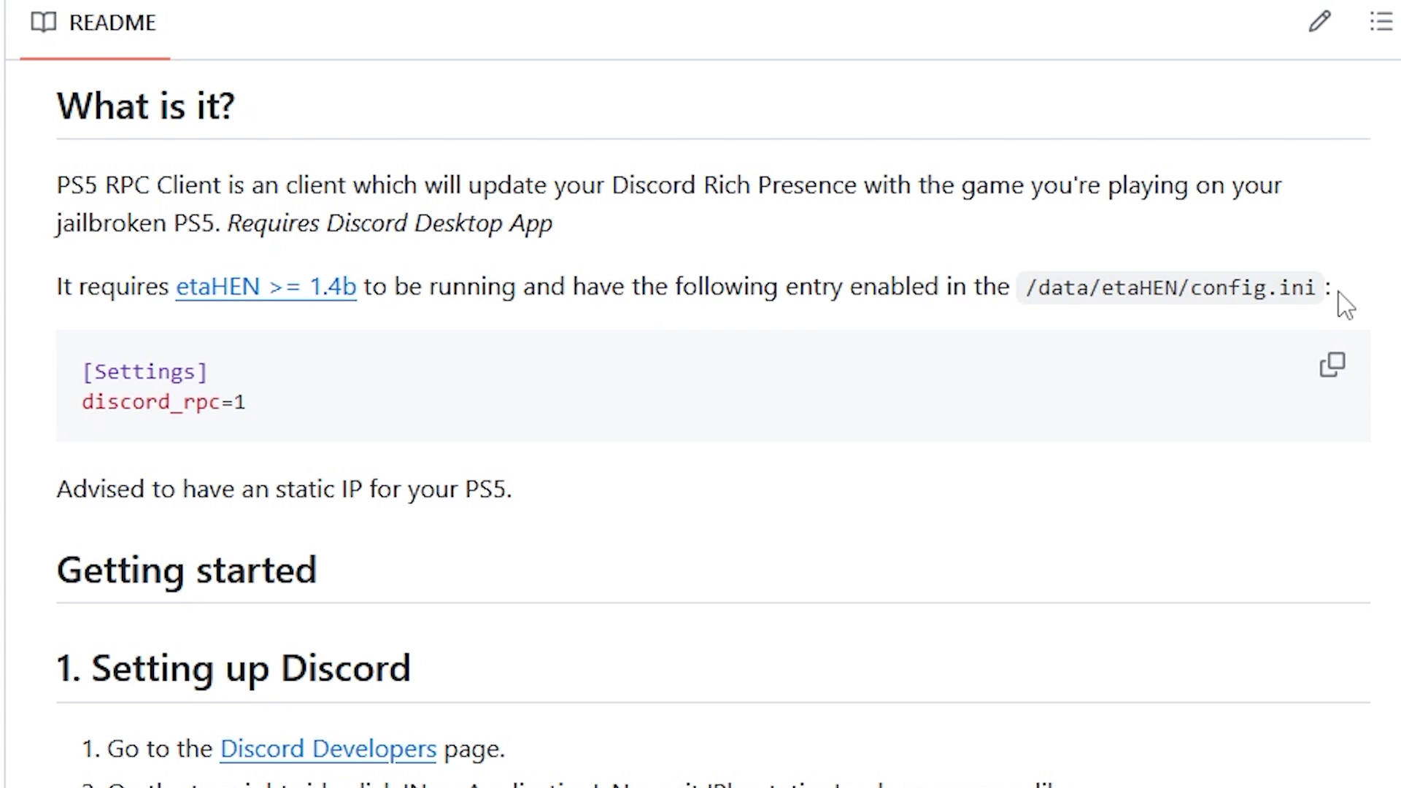
pyautogui.scroll(-4, 682, 541)
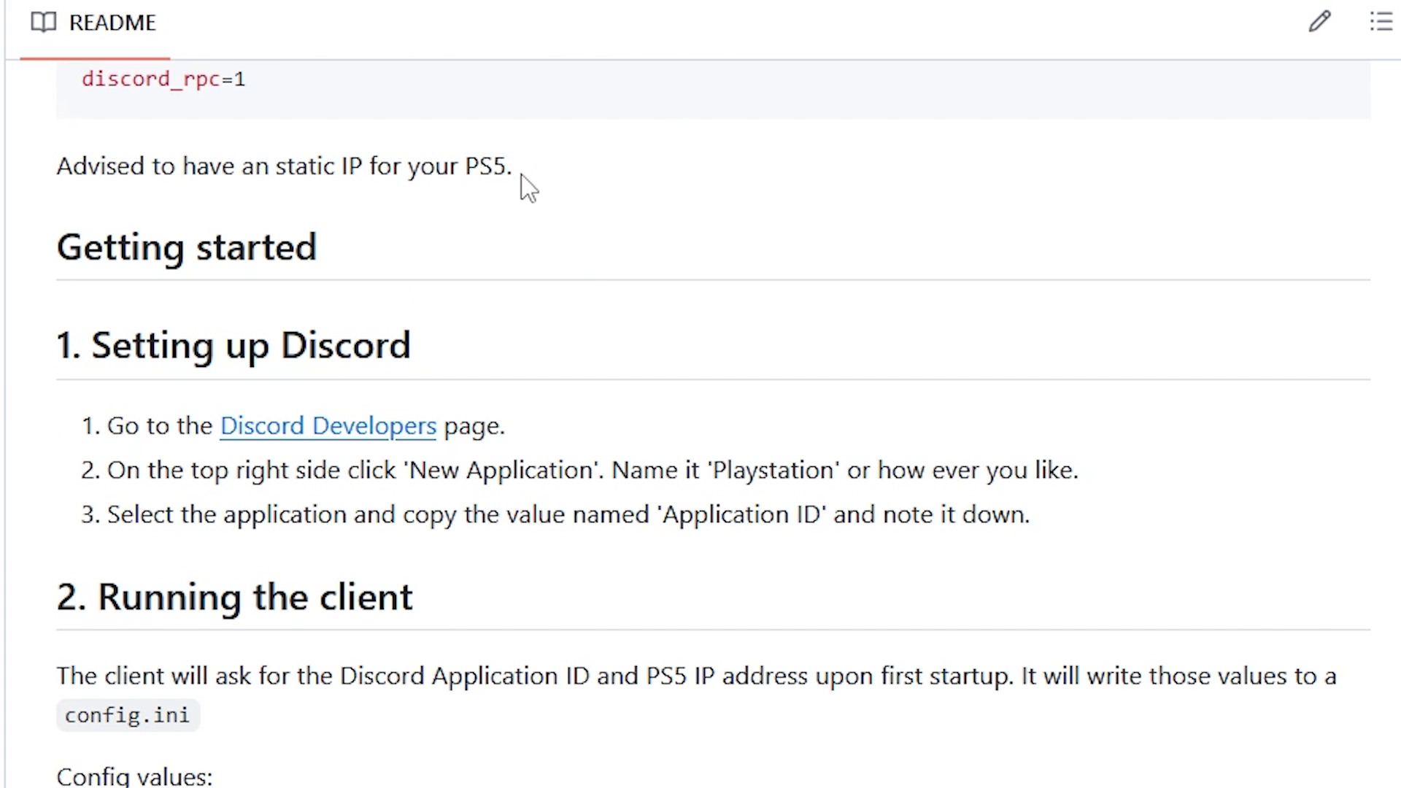
pyautogui.scroll(-2, 693, 446)
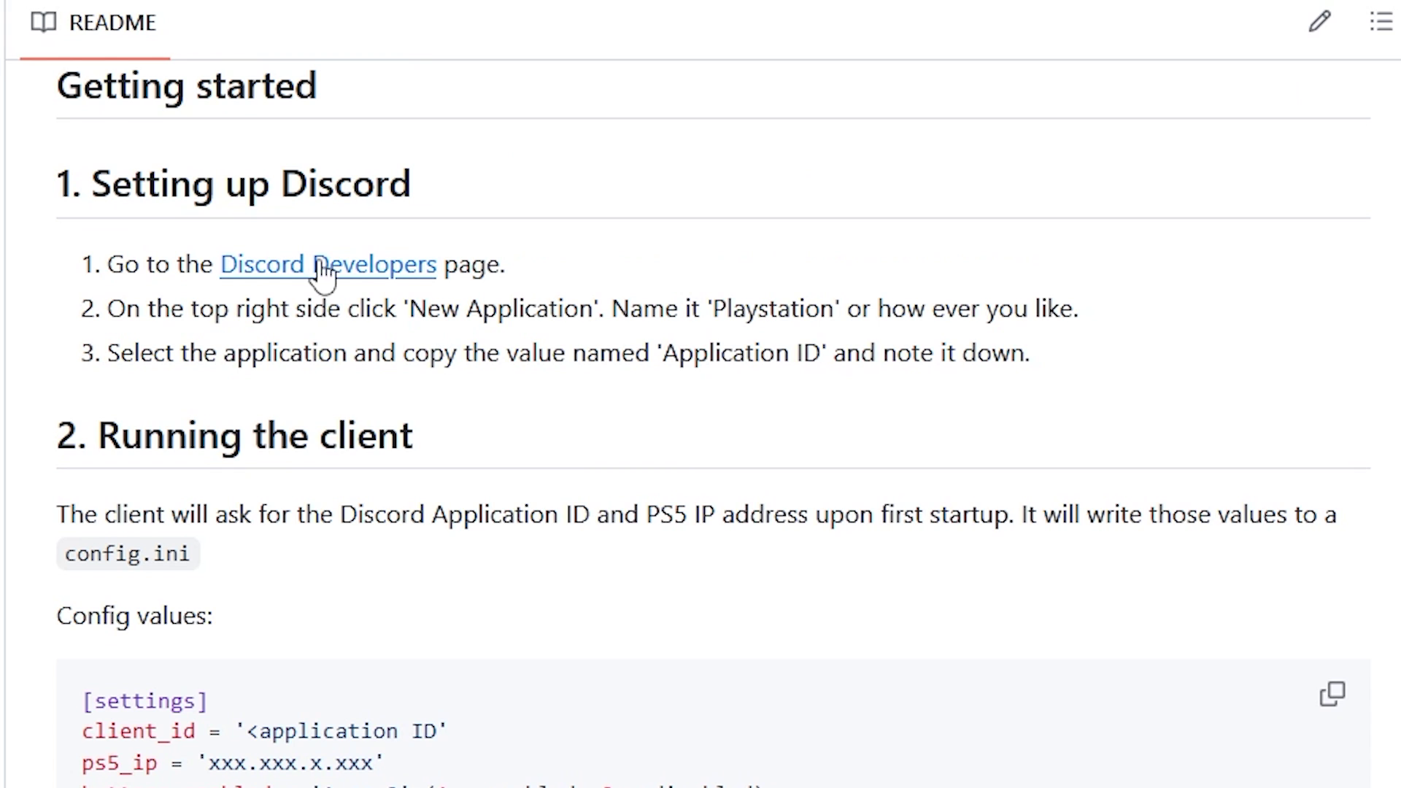
pyautogui.scroll(-4, 451, 403)
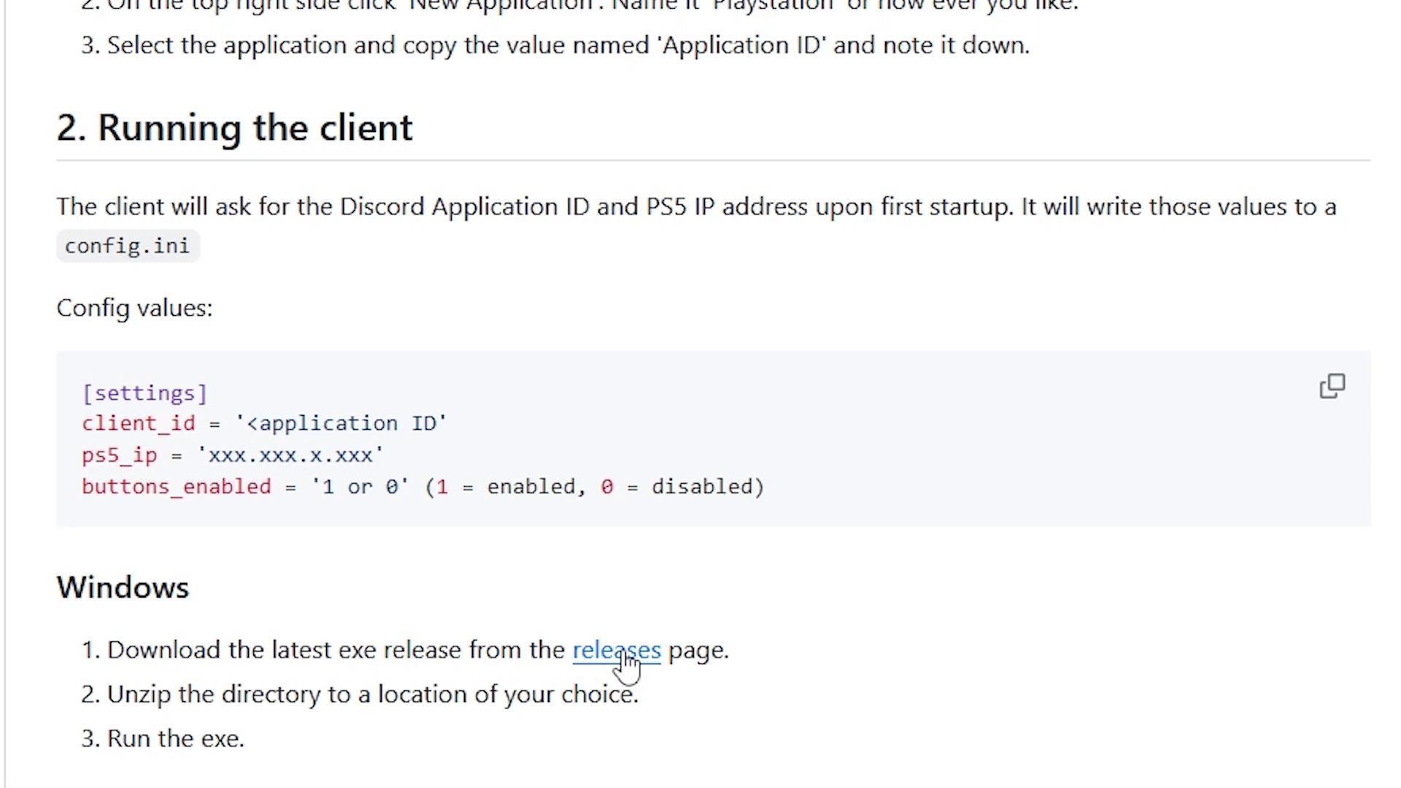
pyautogui.click(625, 657)
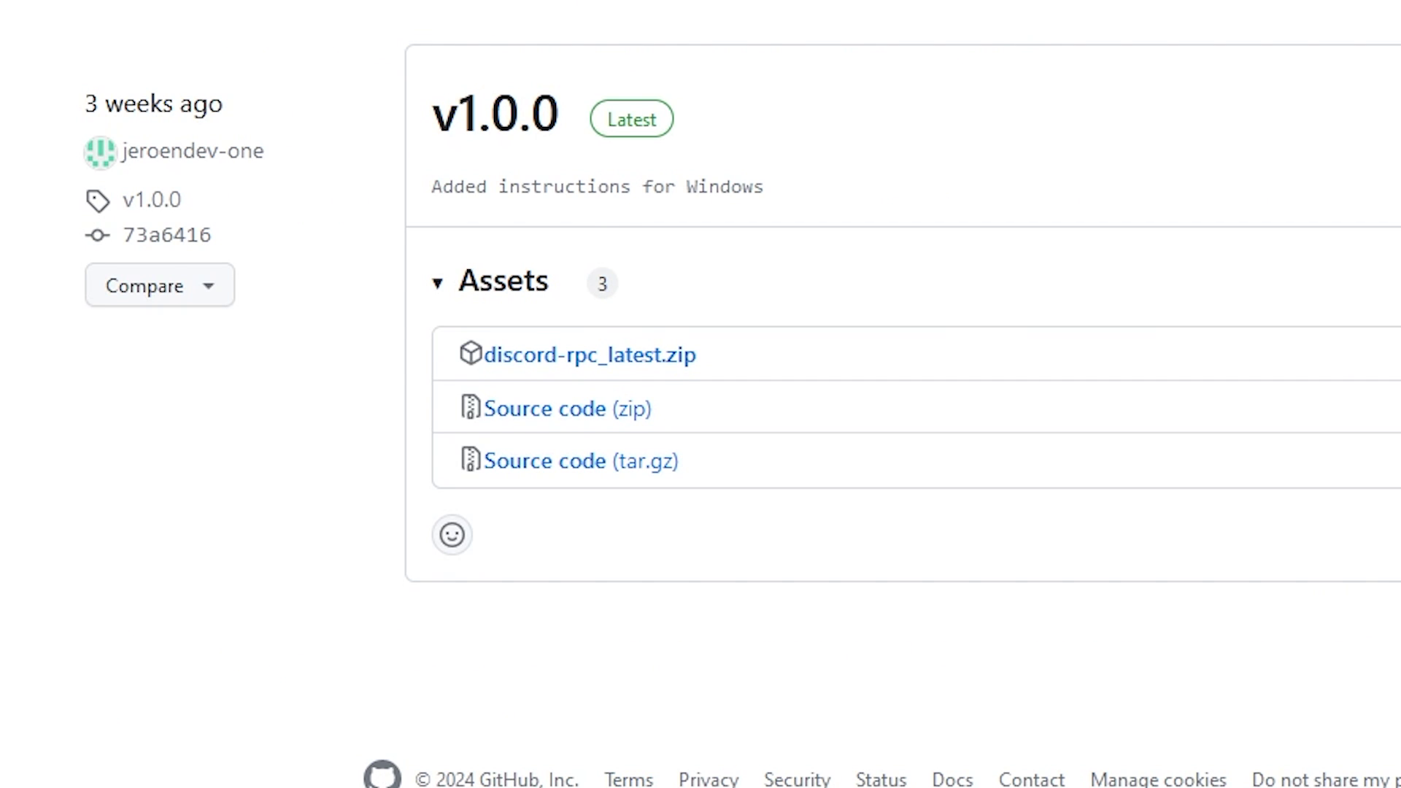
pyautogui.hotkey('alt', 'Left')
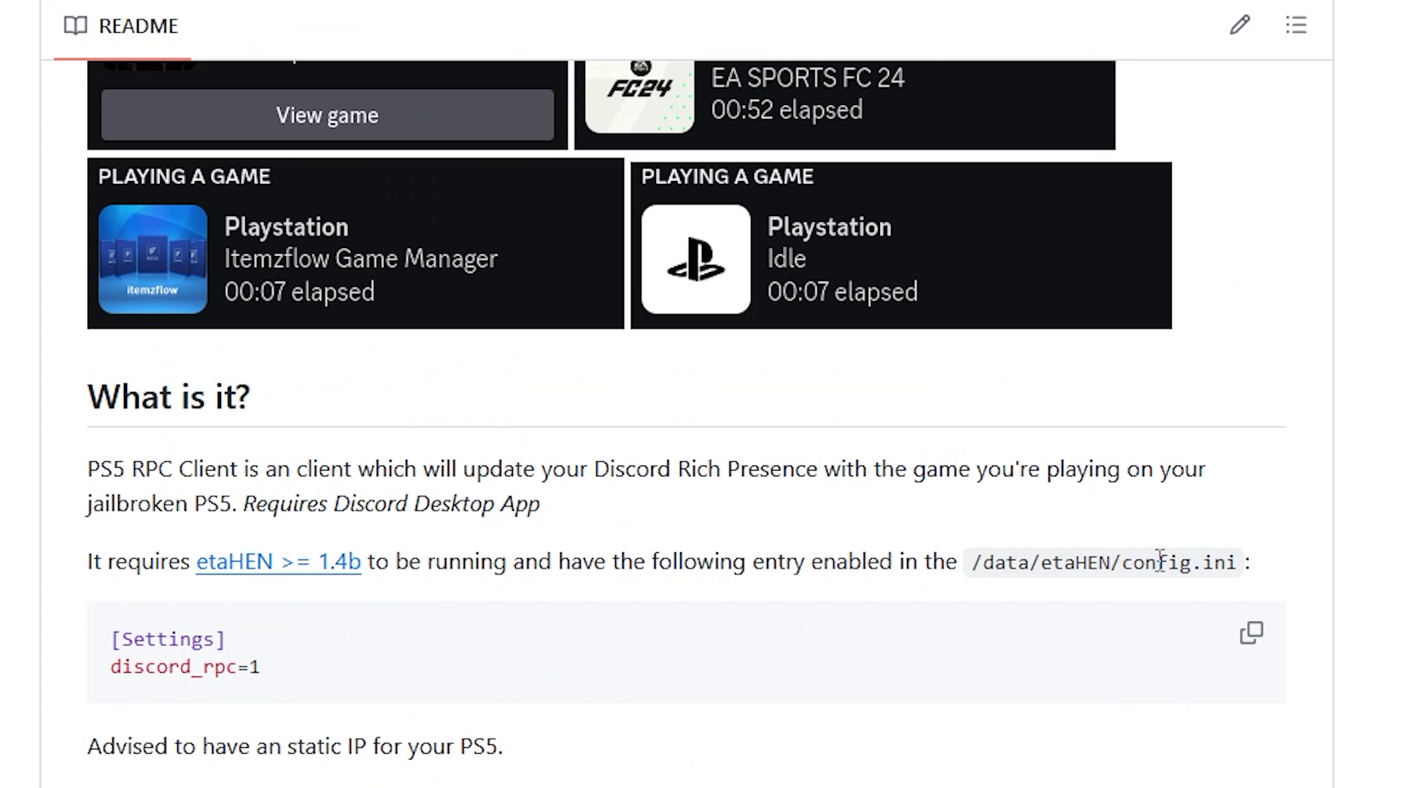
# Examine the required /data/etaHEN/config.ini file name and its discord_rpc=1 entry in the README
pyautogui.moveTo(1160, 562); pyautogui.dragTo(1228, 563)
pyautogui.doubleClick(1135, 563)
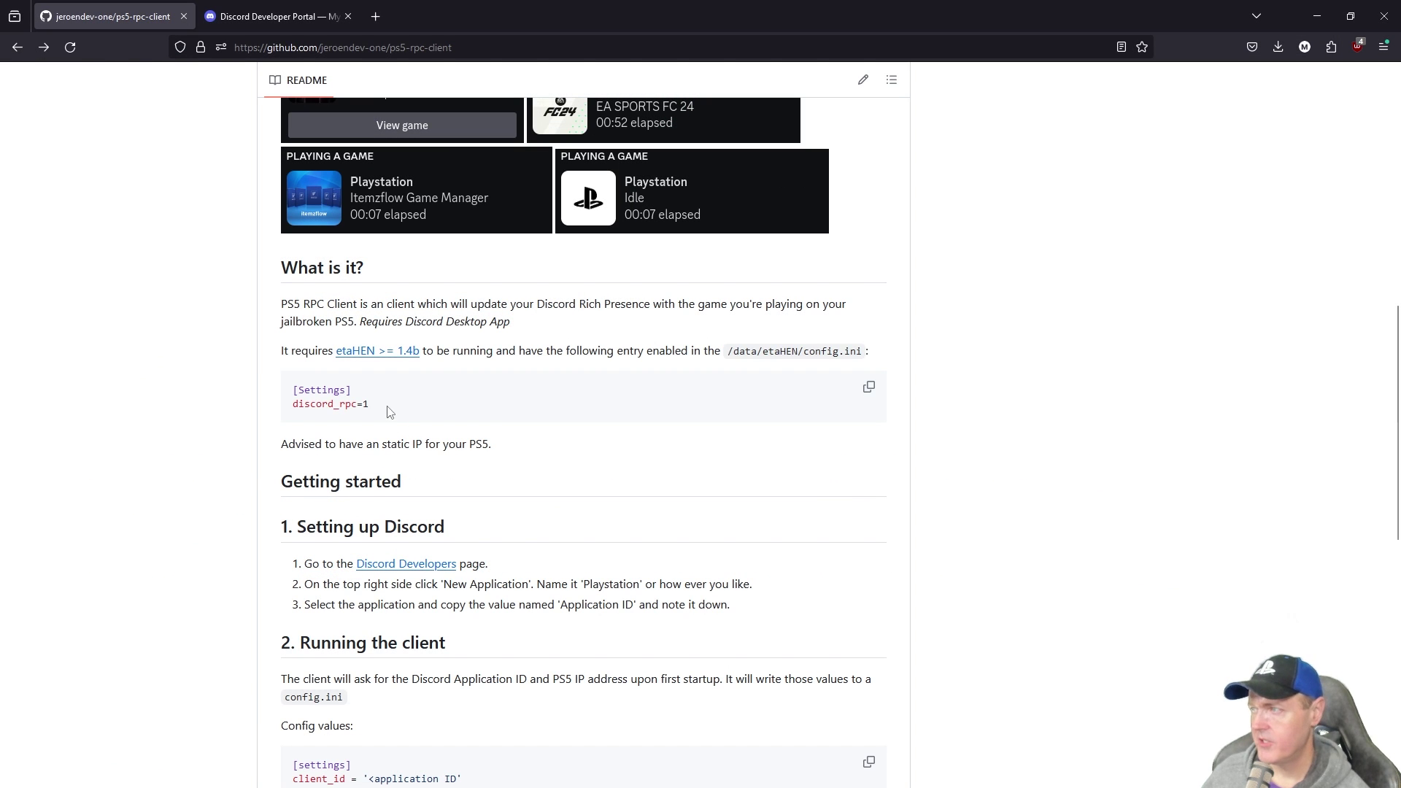
pyautogui.moveTo(388, 412); pyautogui.dragTo(286, 410)
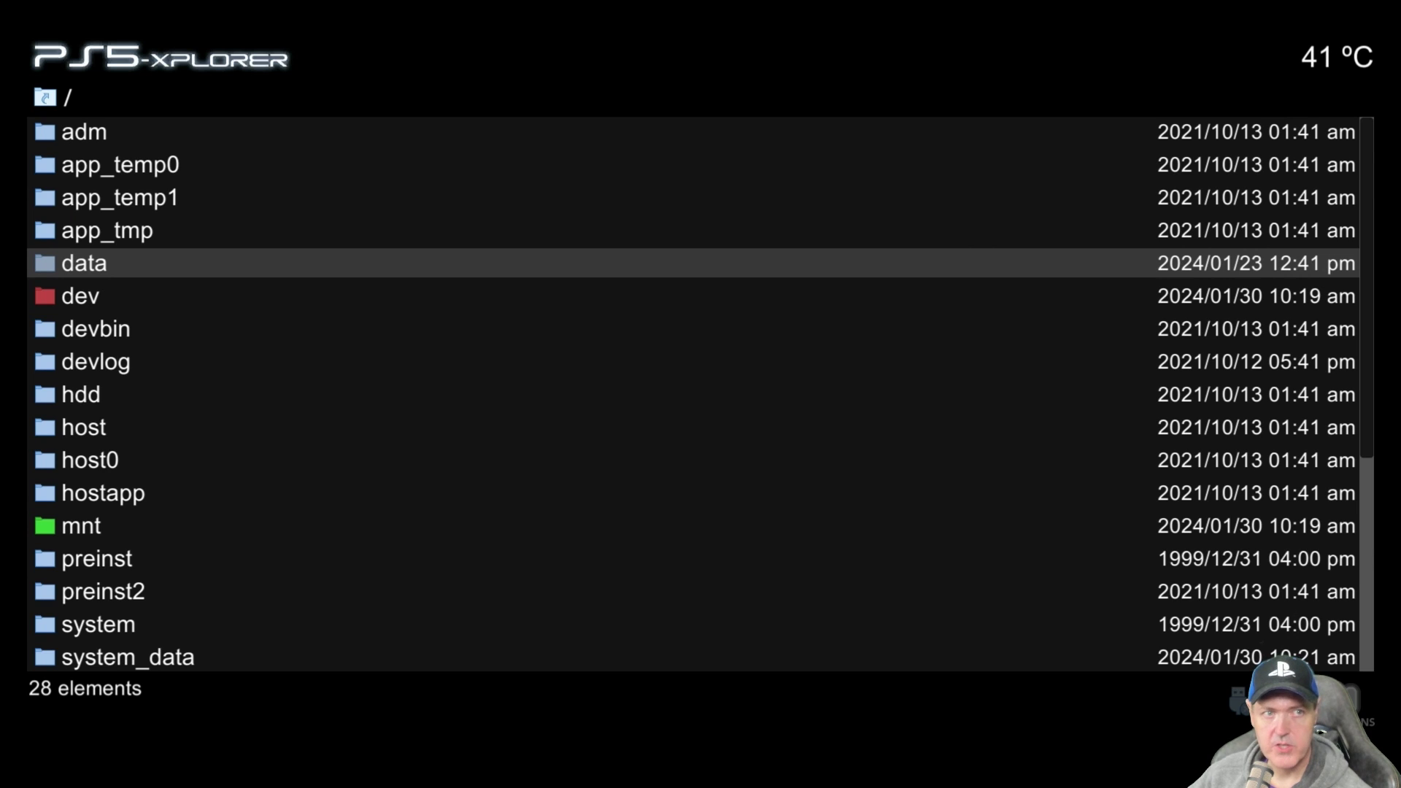
# In PS5-Xplorer, open config.ini from the /data/etaHEN folder for editing
pyautogui.press('Return')
pyautogui.press('Down')
pyautogui.press('Down')
pyautogui.press('Down')
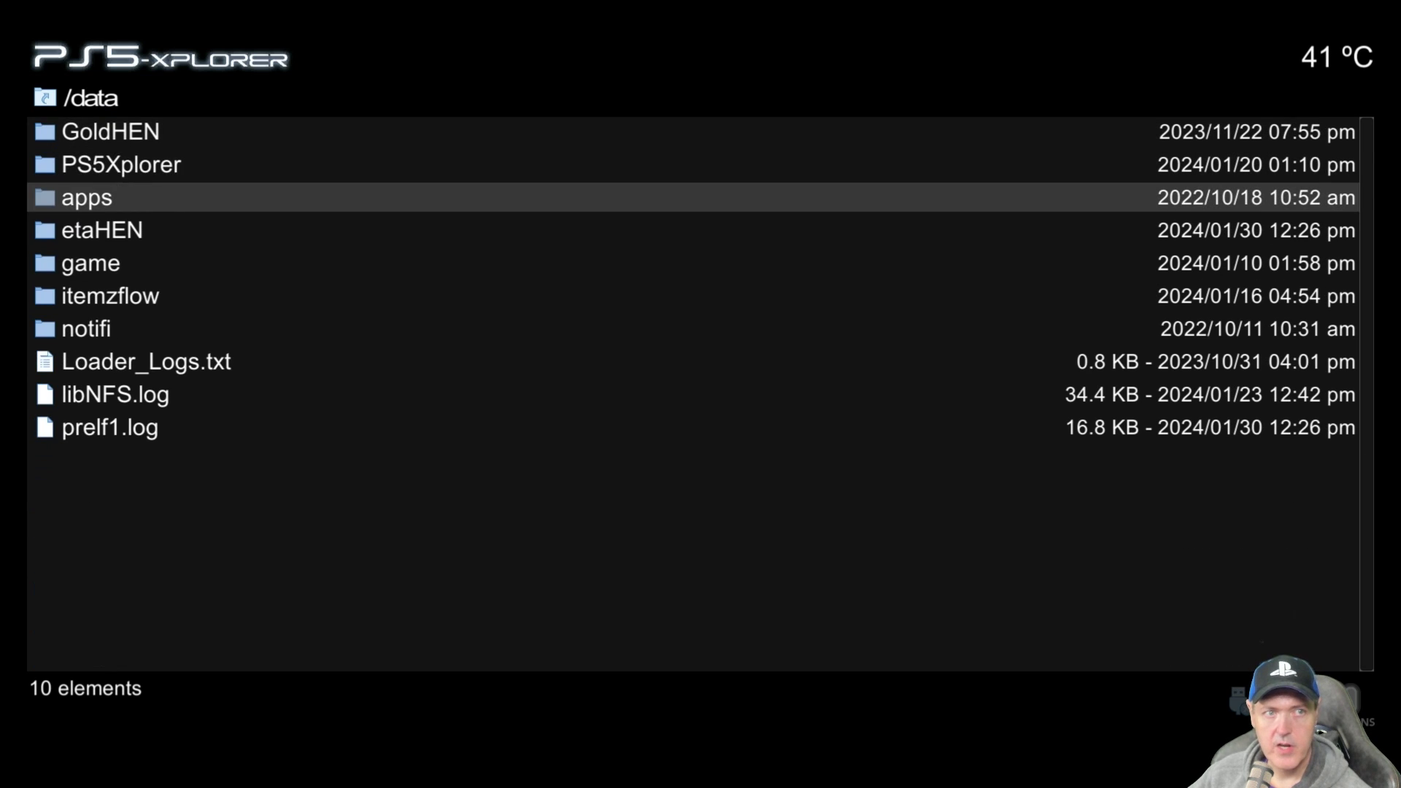
pyautogui.press('Return')
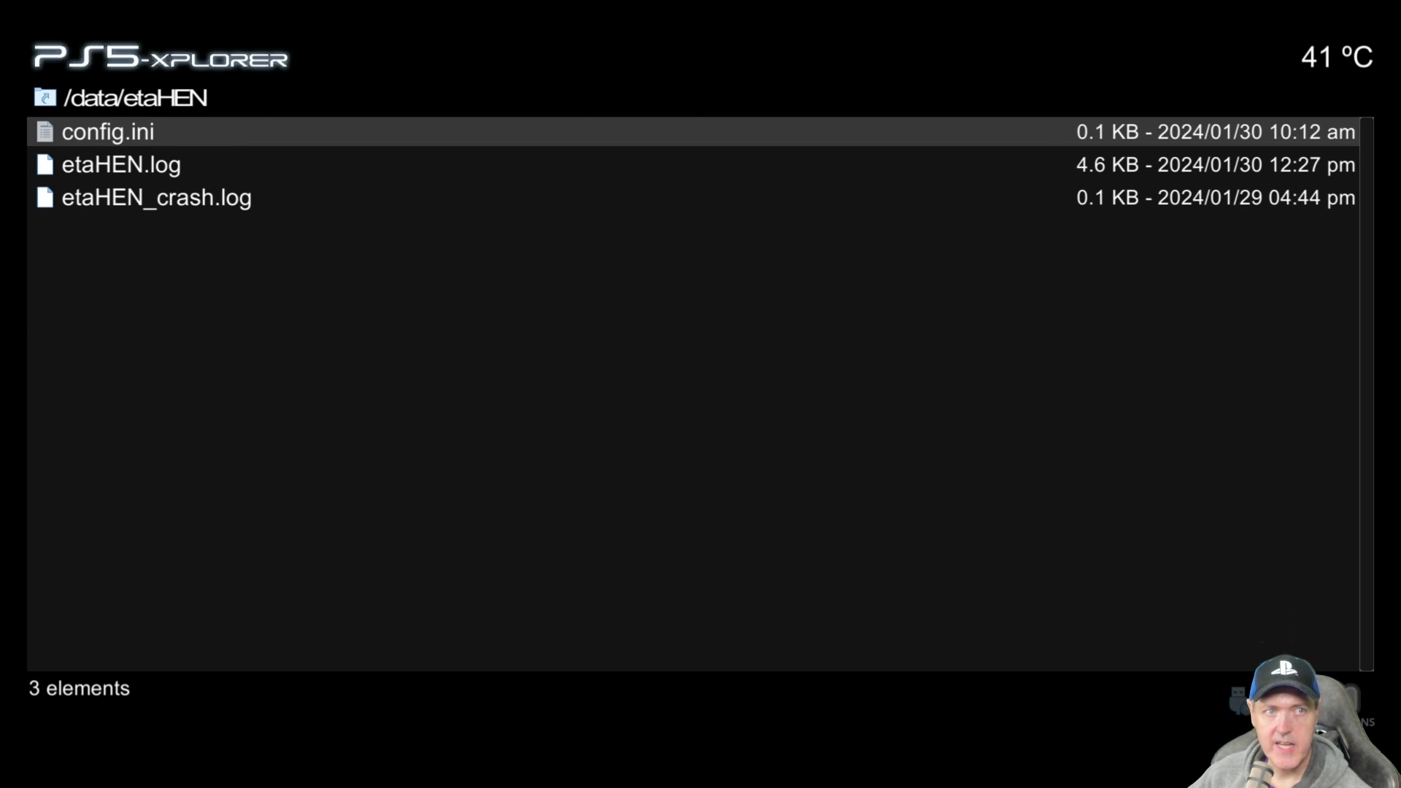
pyautogui.press('Return')
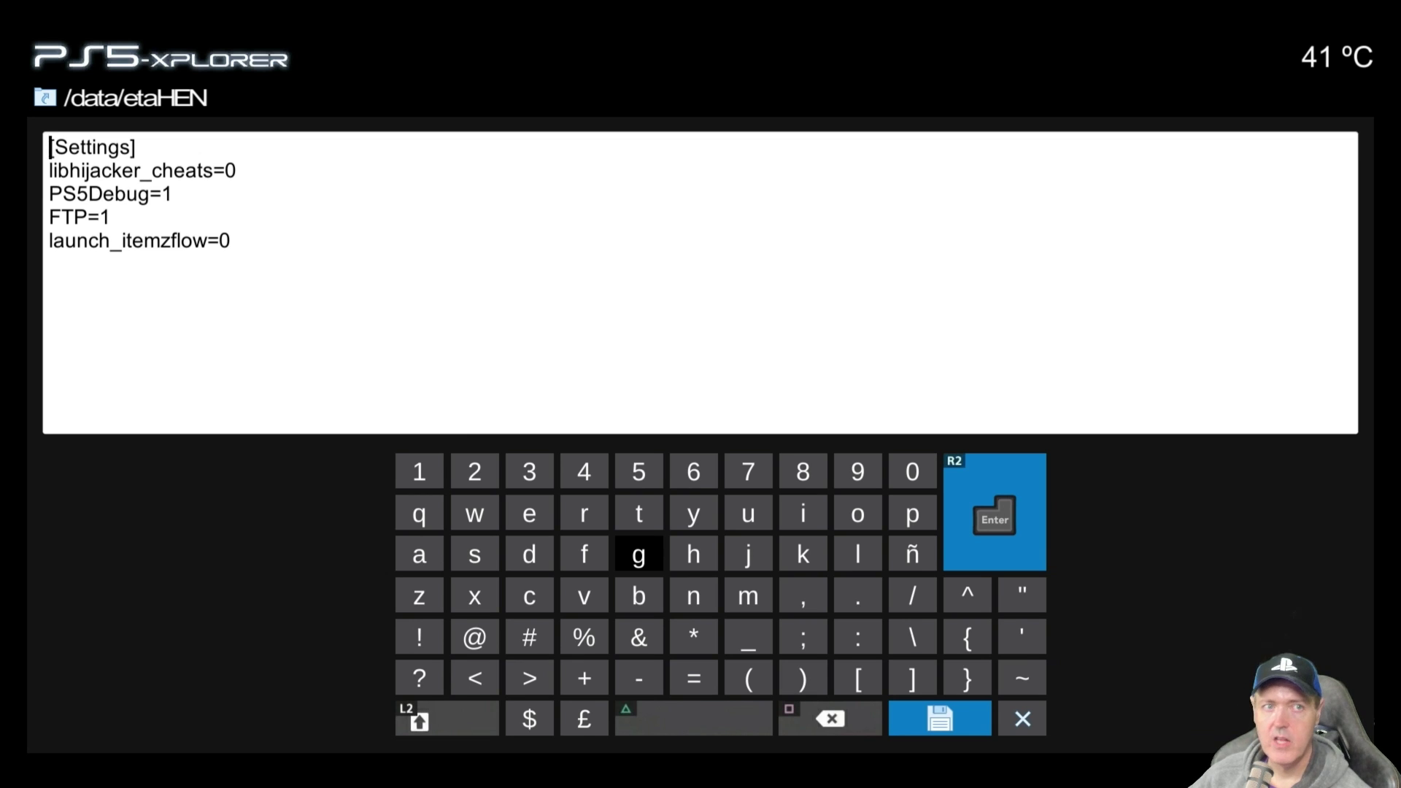
# Add the line discord_rpc=1 below launch_itemzflow=0 at the end of config.ini
pyautogui.press('Down')
pyautogui.press('Down')
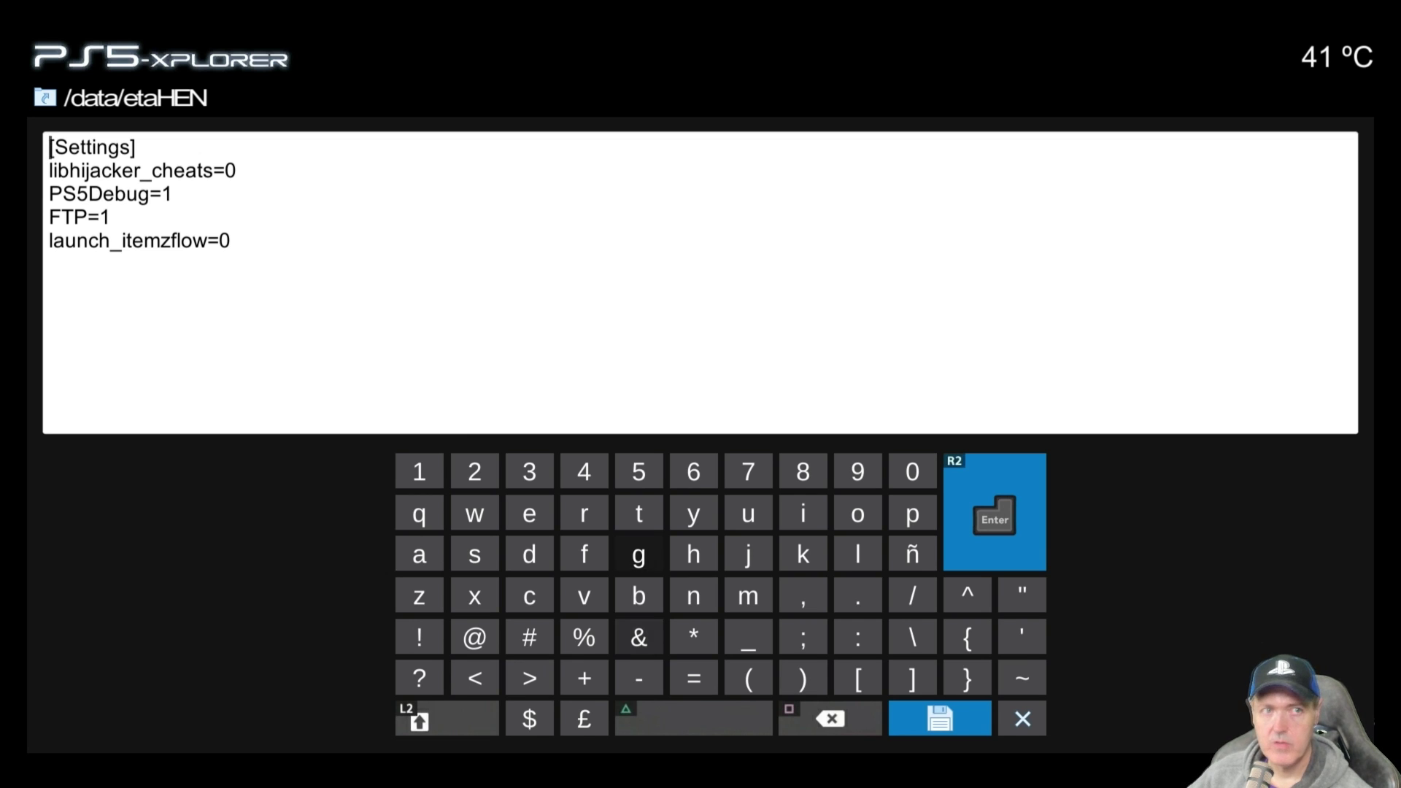
pyautogui.press('Down')
pyautogui.press('Down')
pyautogui.press('Down')
pyautogui.press('Down')
pyautogui.press('End')
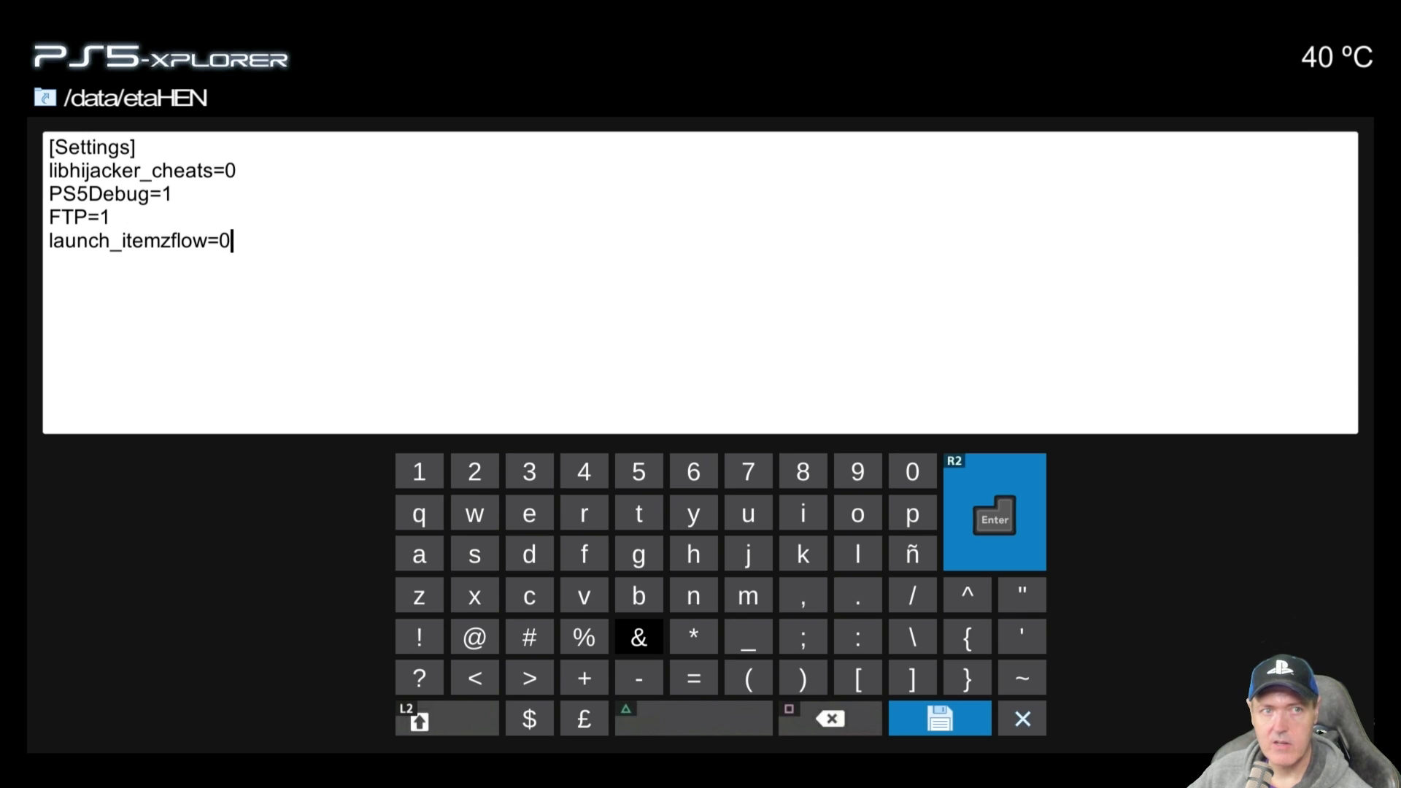
pyautogui.press('Return')
pyautogui.press('Up')
pyautogui.press('Up')
pyautogui.press('Left')
pyautogui.press('Left')
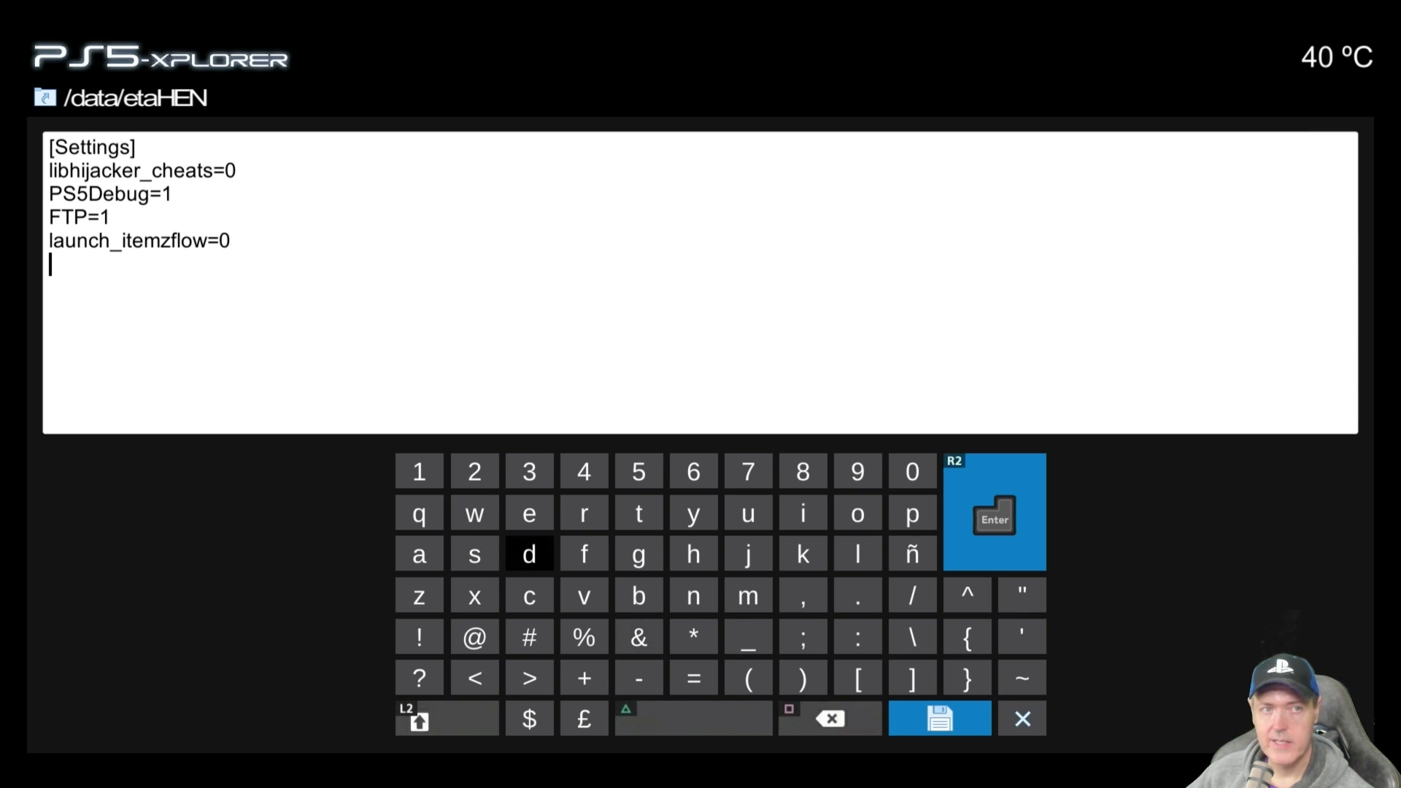
pyautogui.write('discord_rpc=1')
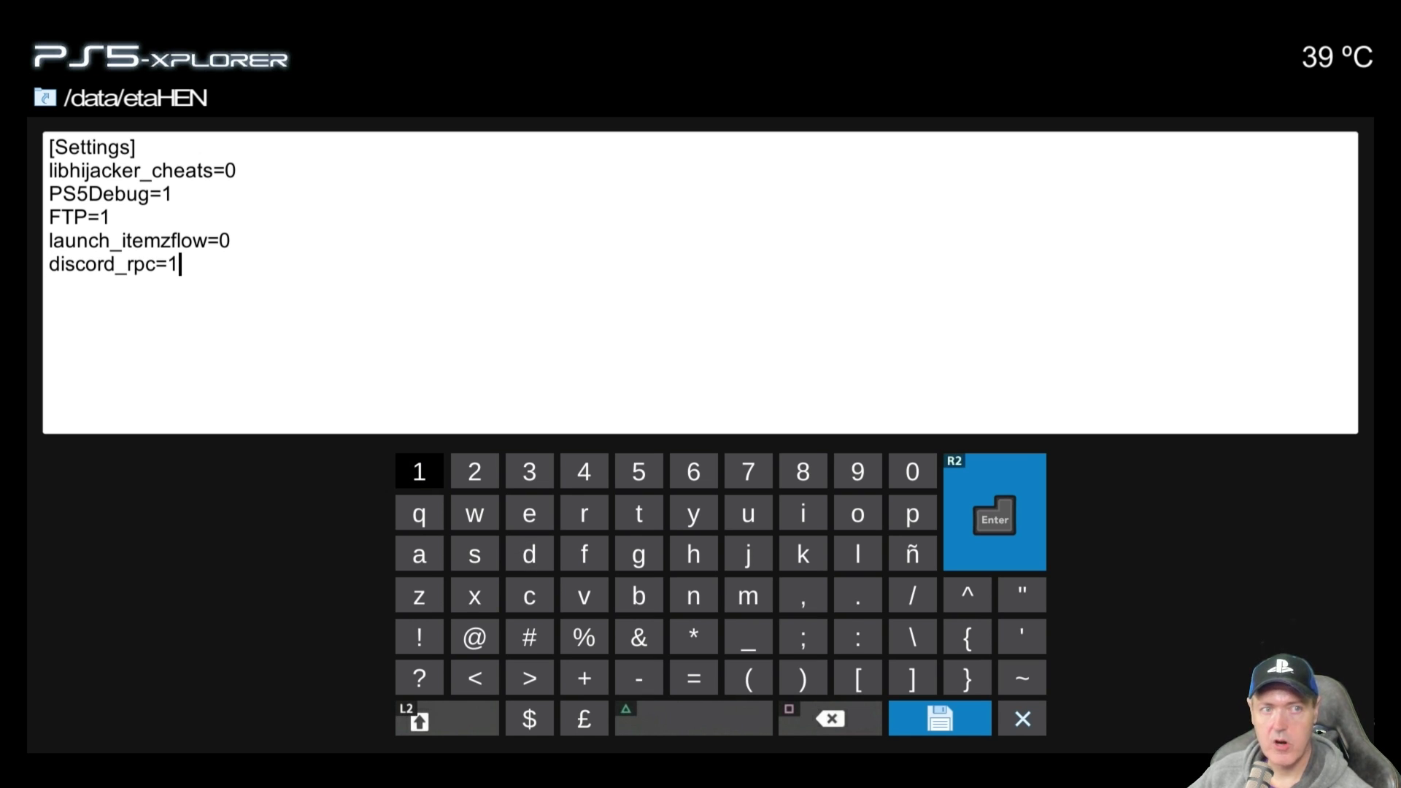
# Save config.ini and go back to the root folder
pyautogui.click(830, 718)
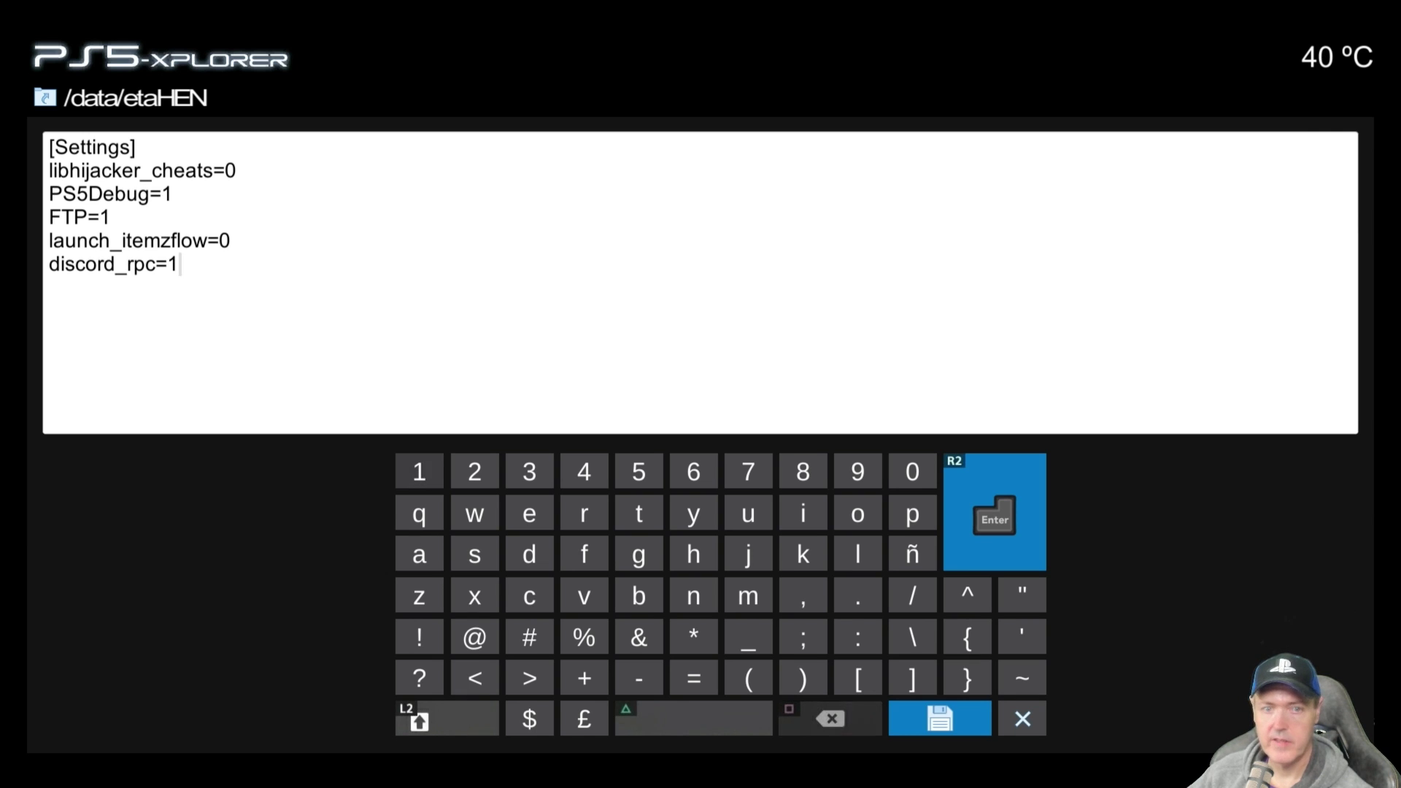
pyautogui.click(940, 719)
pyautogui.press('Return')
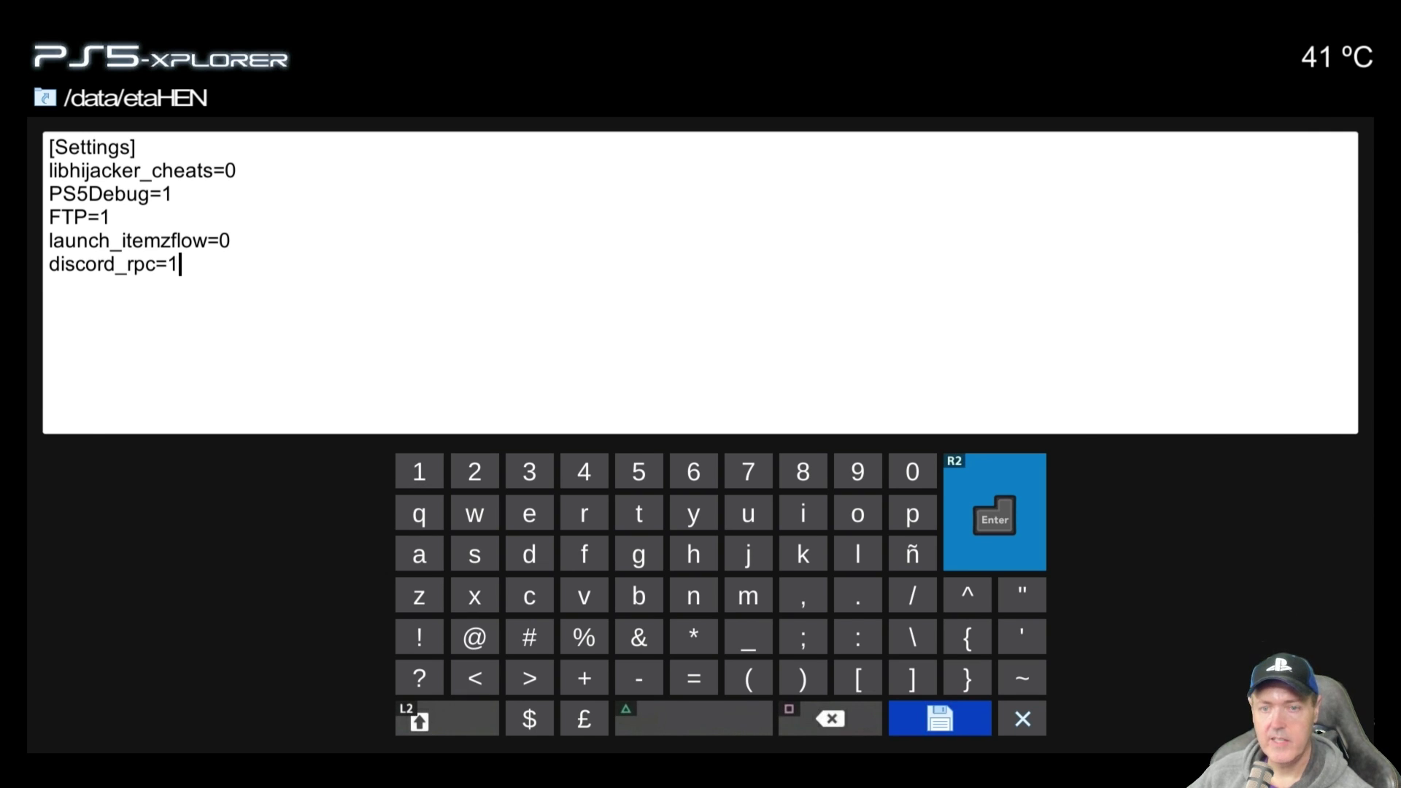
pyautogui.press('Escape')
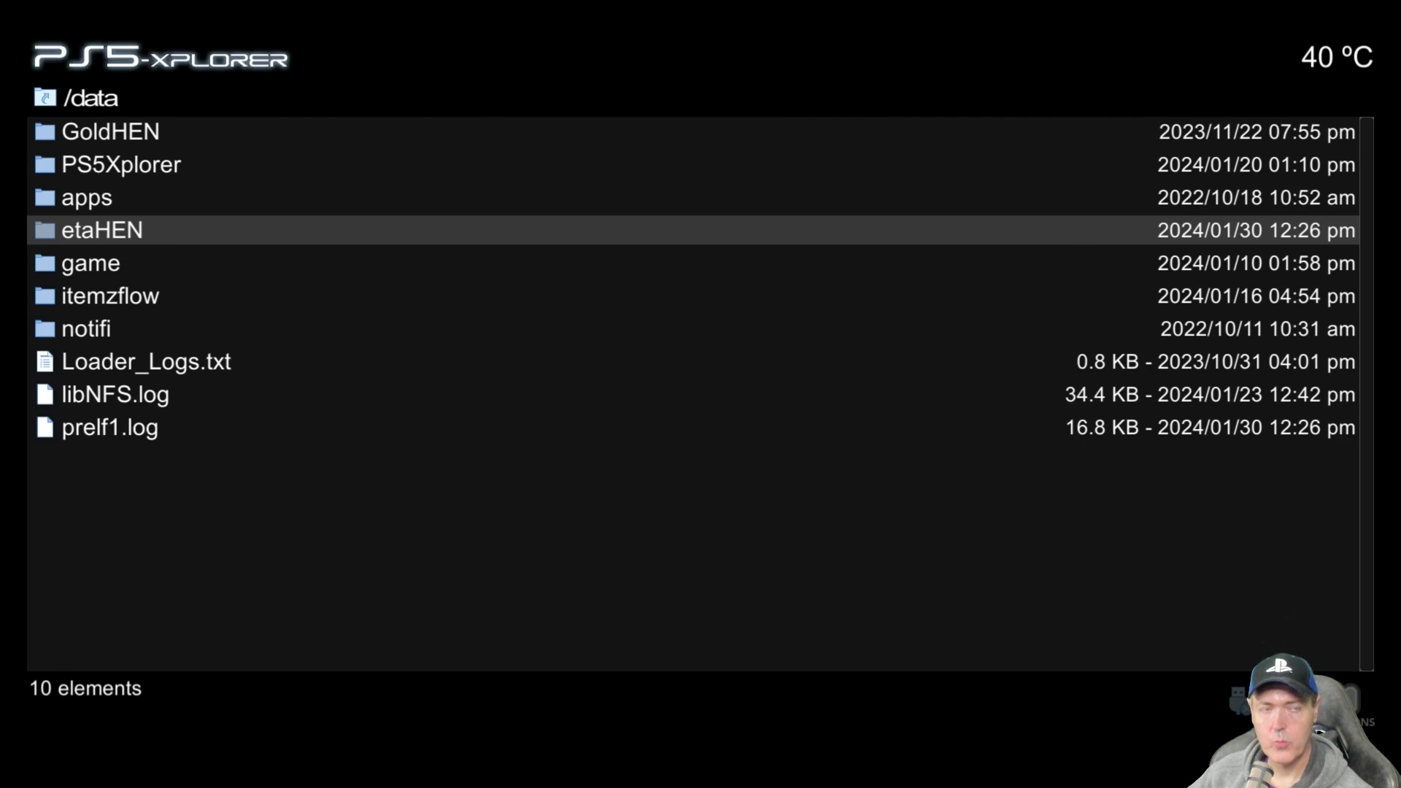
pyautogui.press('Escape')
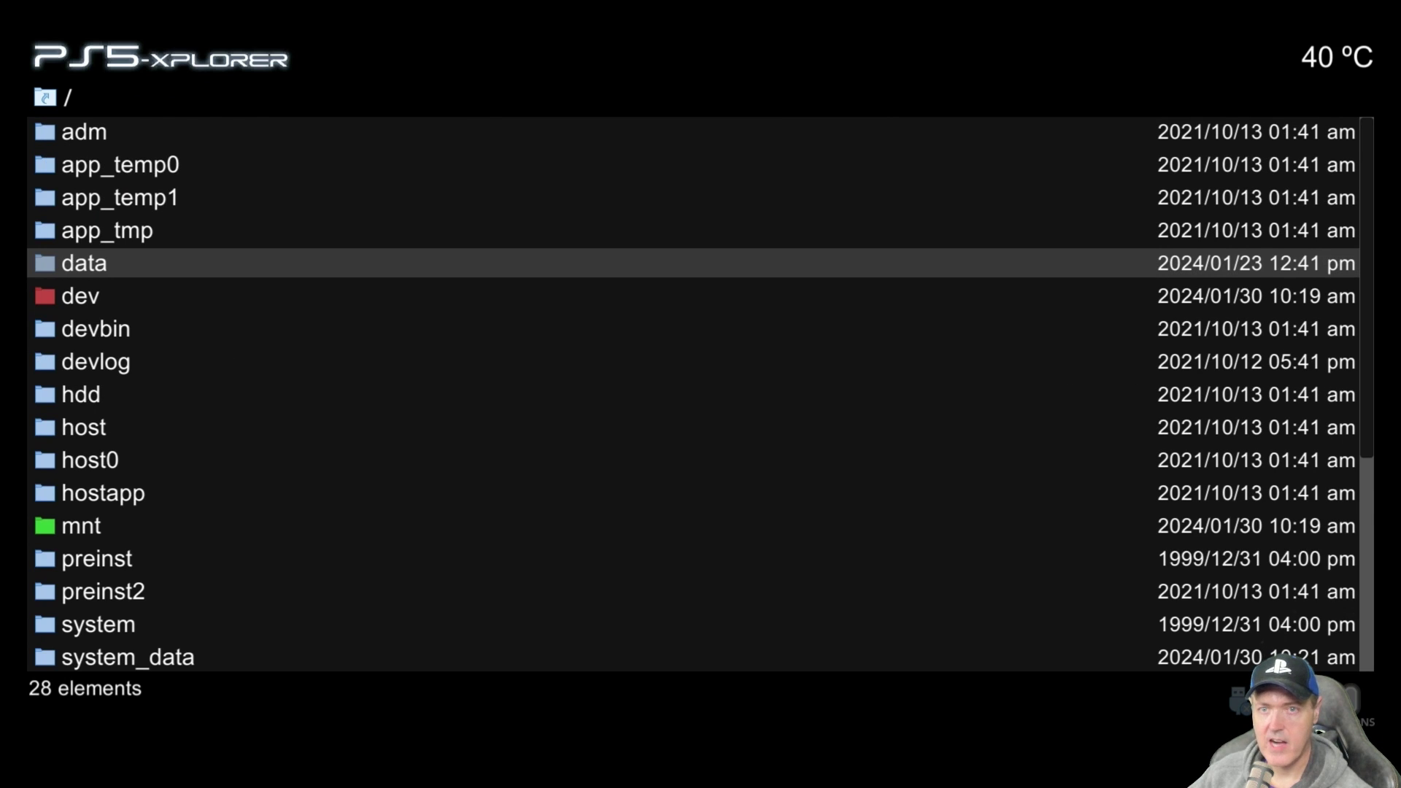
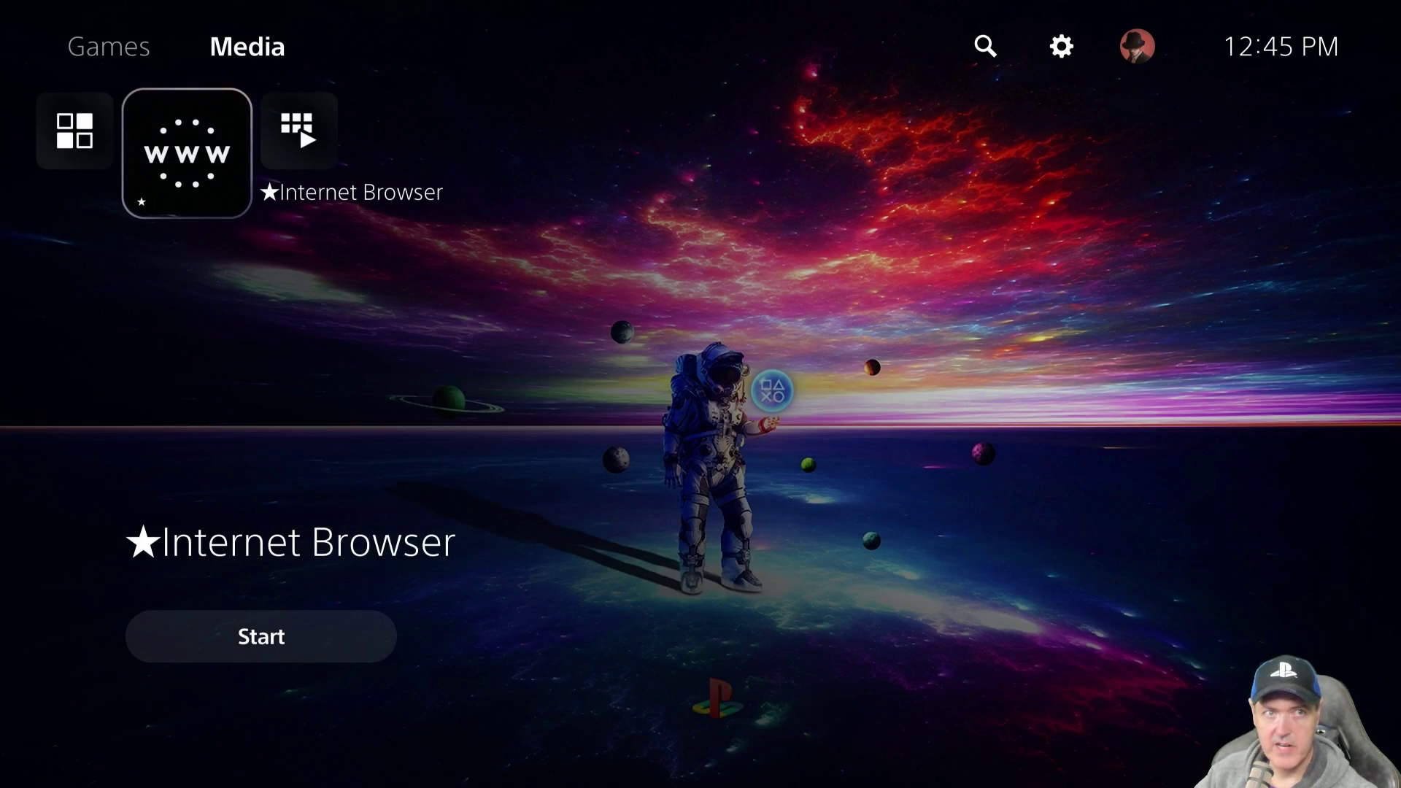
pyautogui.press('Left')
pyautogui.press('Right')
pyautogui.press('Right')
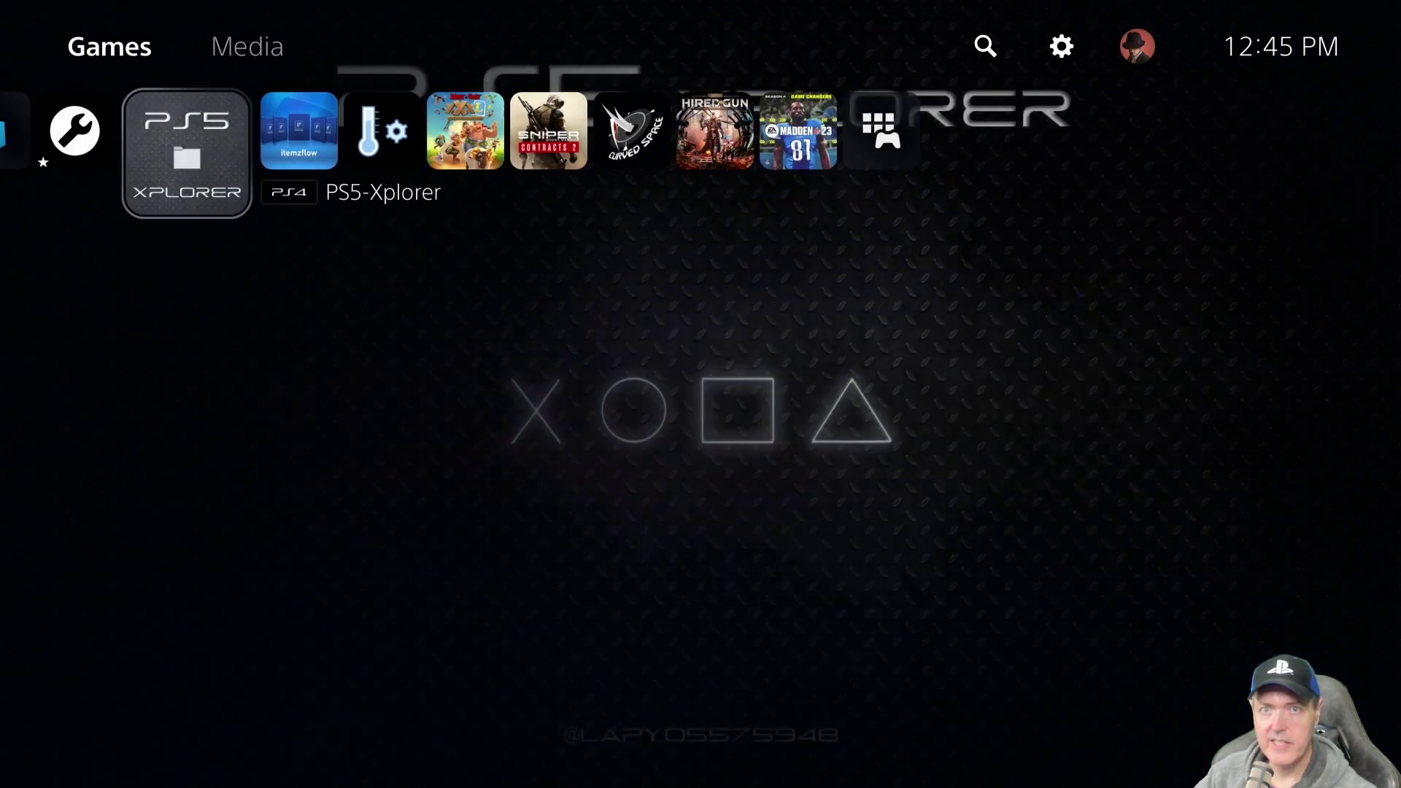
pyautogui.press('Left')
pyautogui.press('Left')
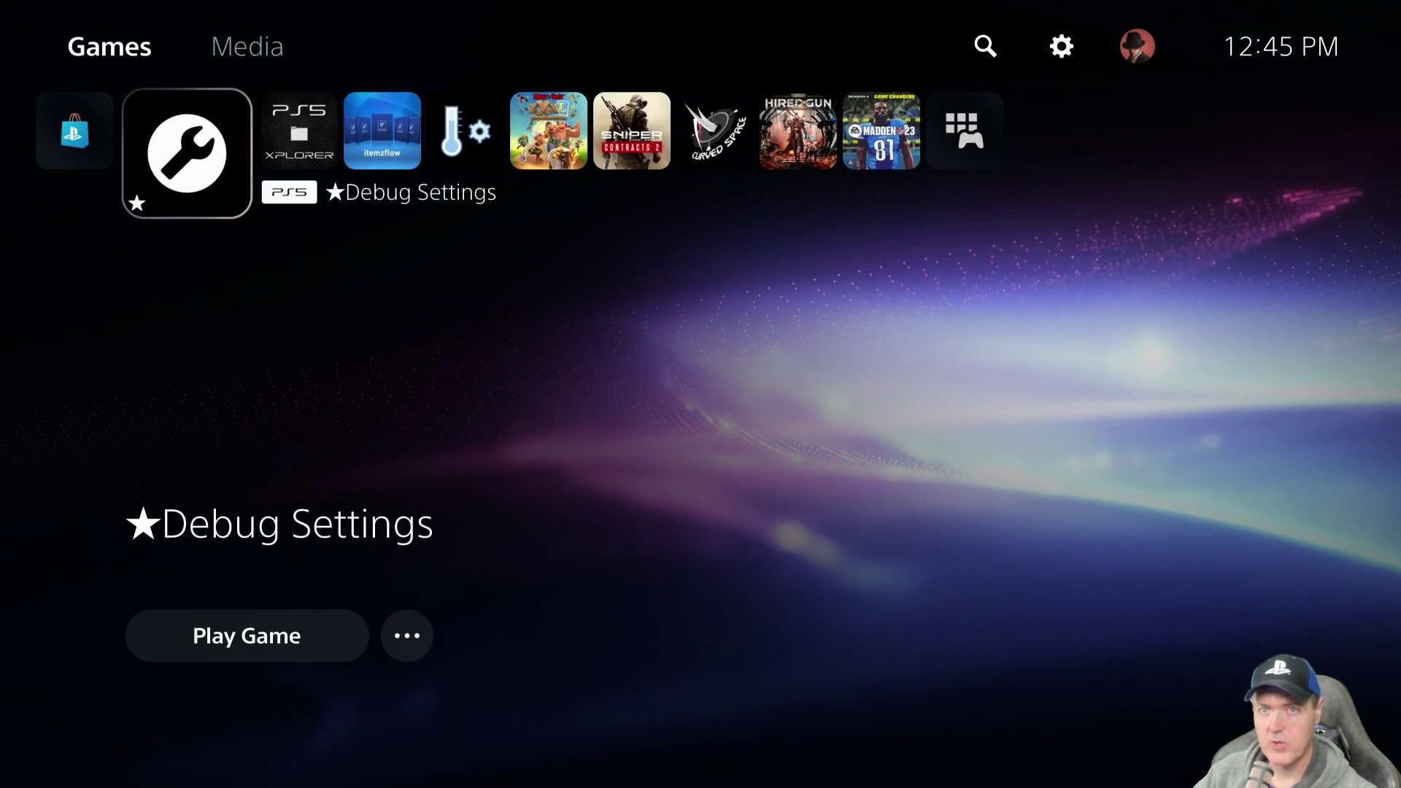
# Copy the suggested application name Playstation from the README's Discord setup instructions in the browser
pyautogui.scroll(-2, 538, 380)
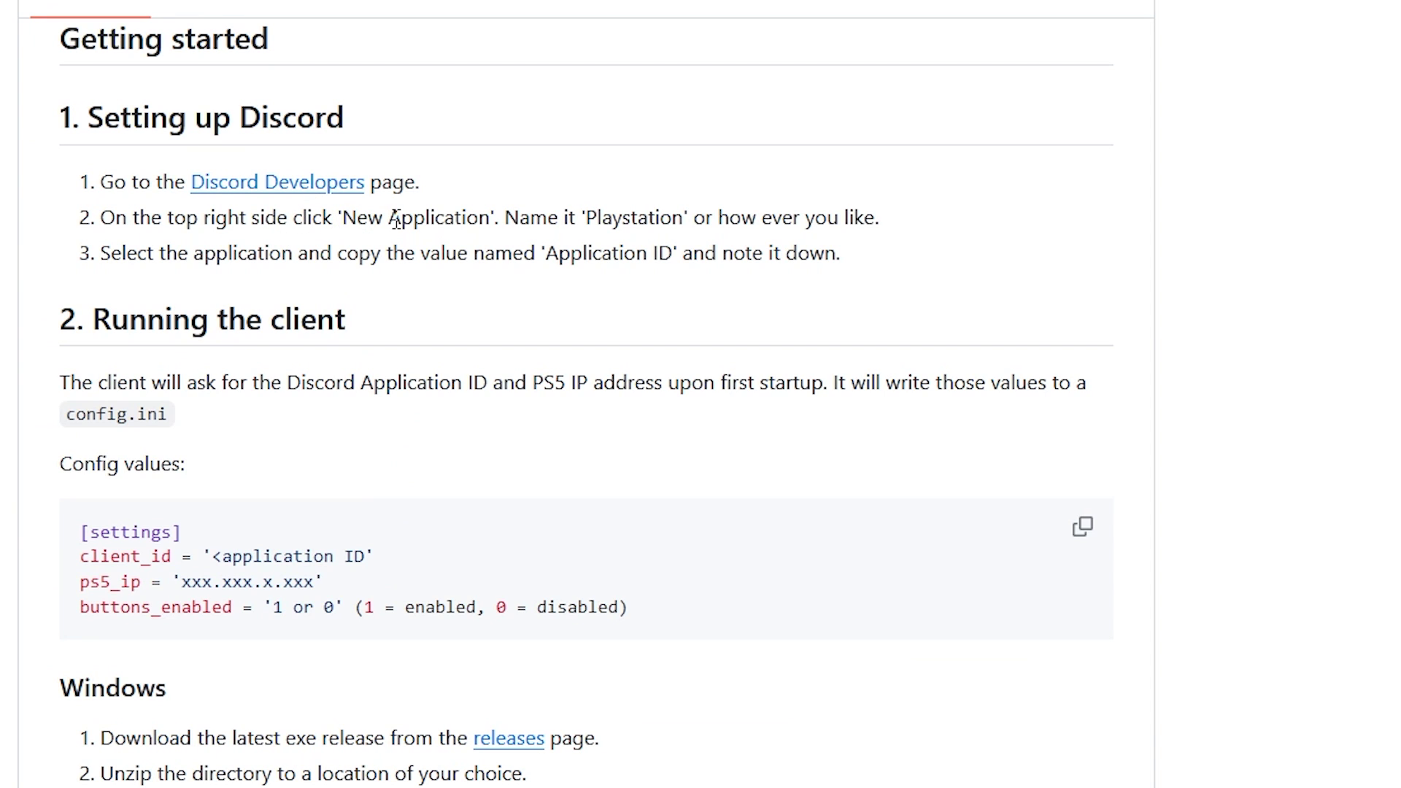
pyautogui.doubleClick(613, 217)
pyautogui.rightClick(613, 217)
pyautogui.click(657, 242)
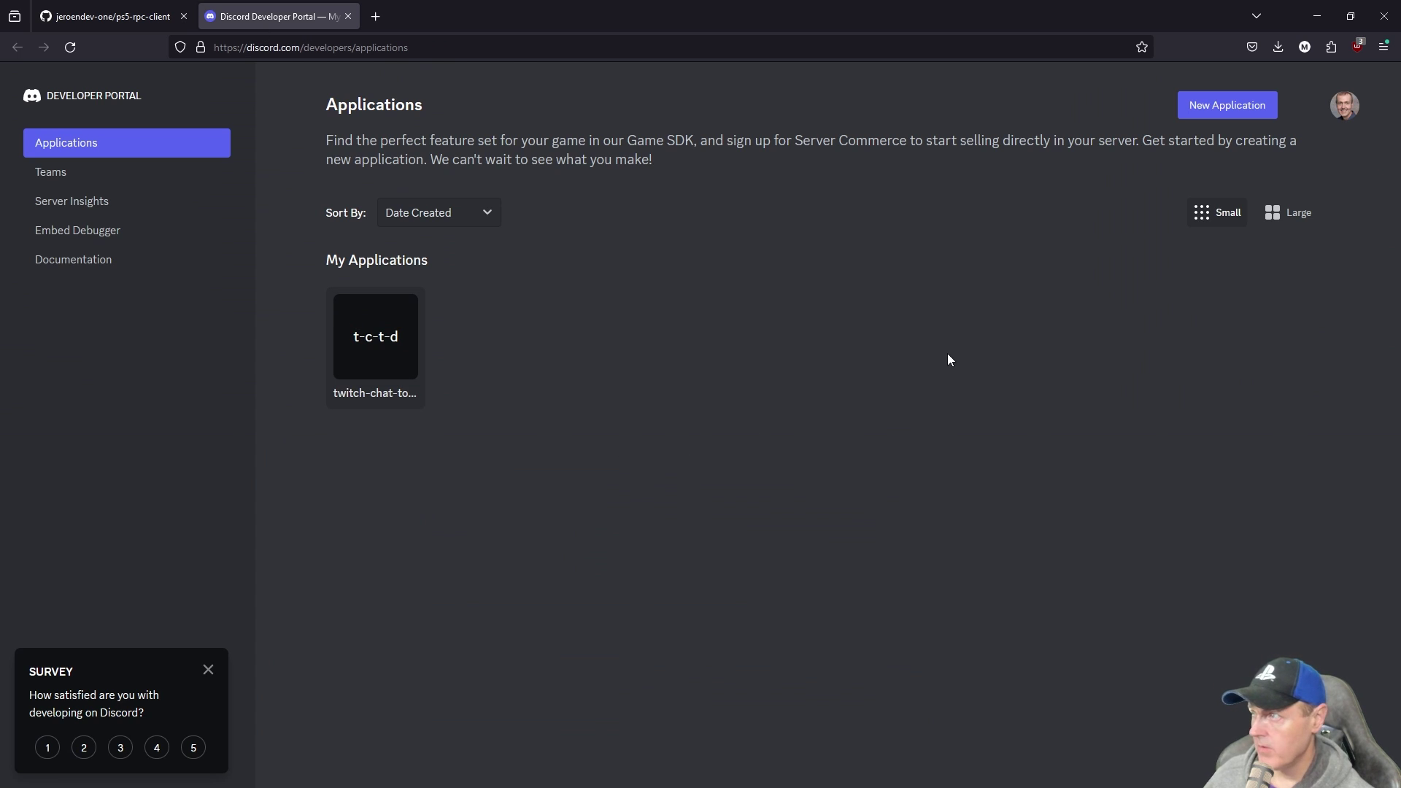
# Create an application named Playstation in the Discord Developer Portal, accepting the developer terms, and copy its application ID
pyautogui.click(1221, 114)
pyautogui.click(628, 401)
pyautogui.rightClick(608, 401)
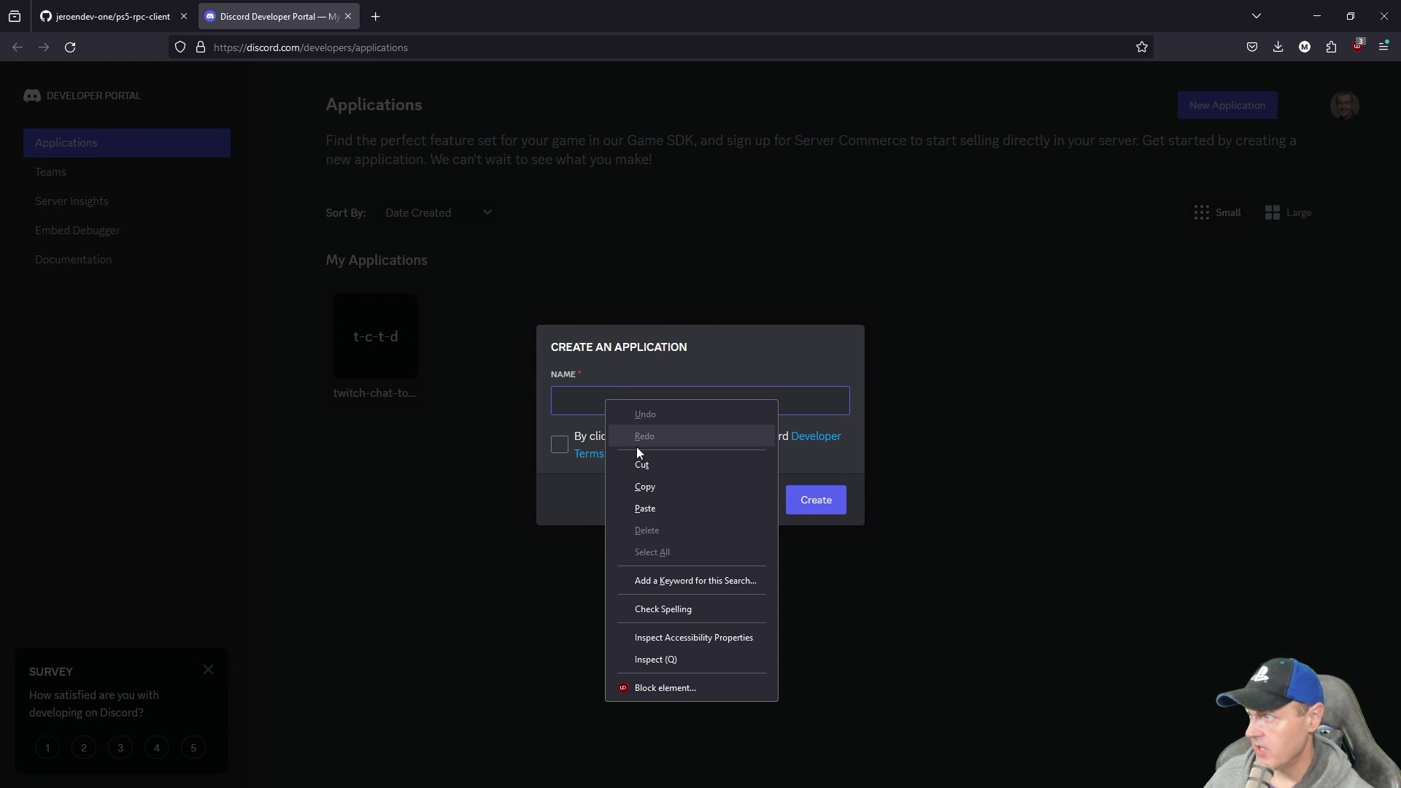
pyautogui.click(647, 505)
pyautogui.click(560, 447)
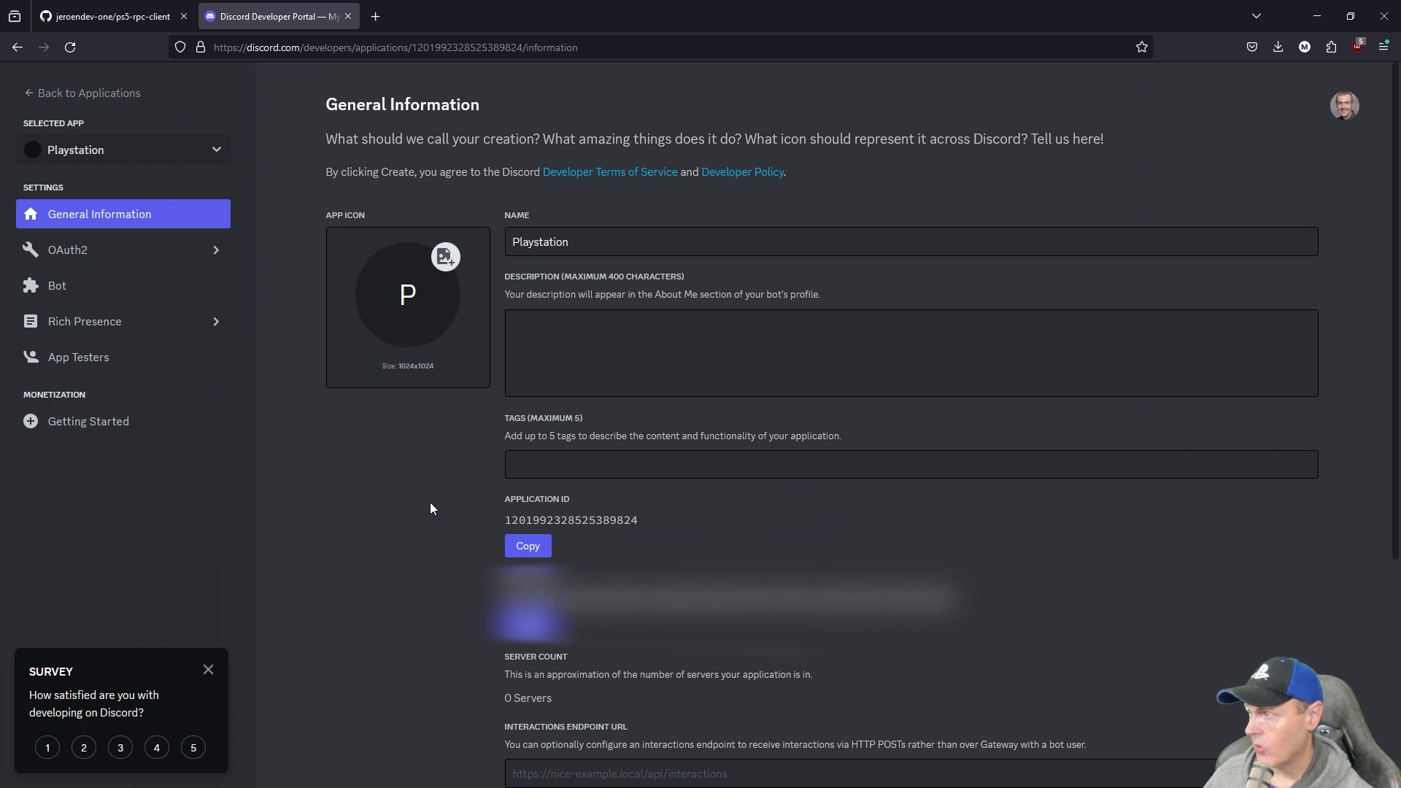
pyautogui.click(530, 551)
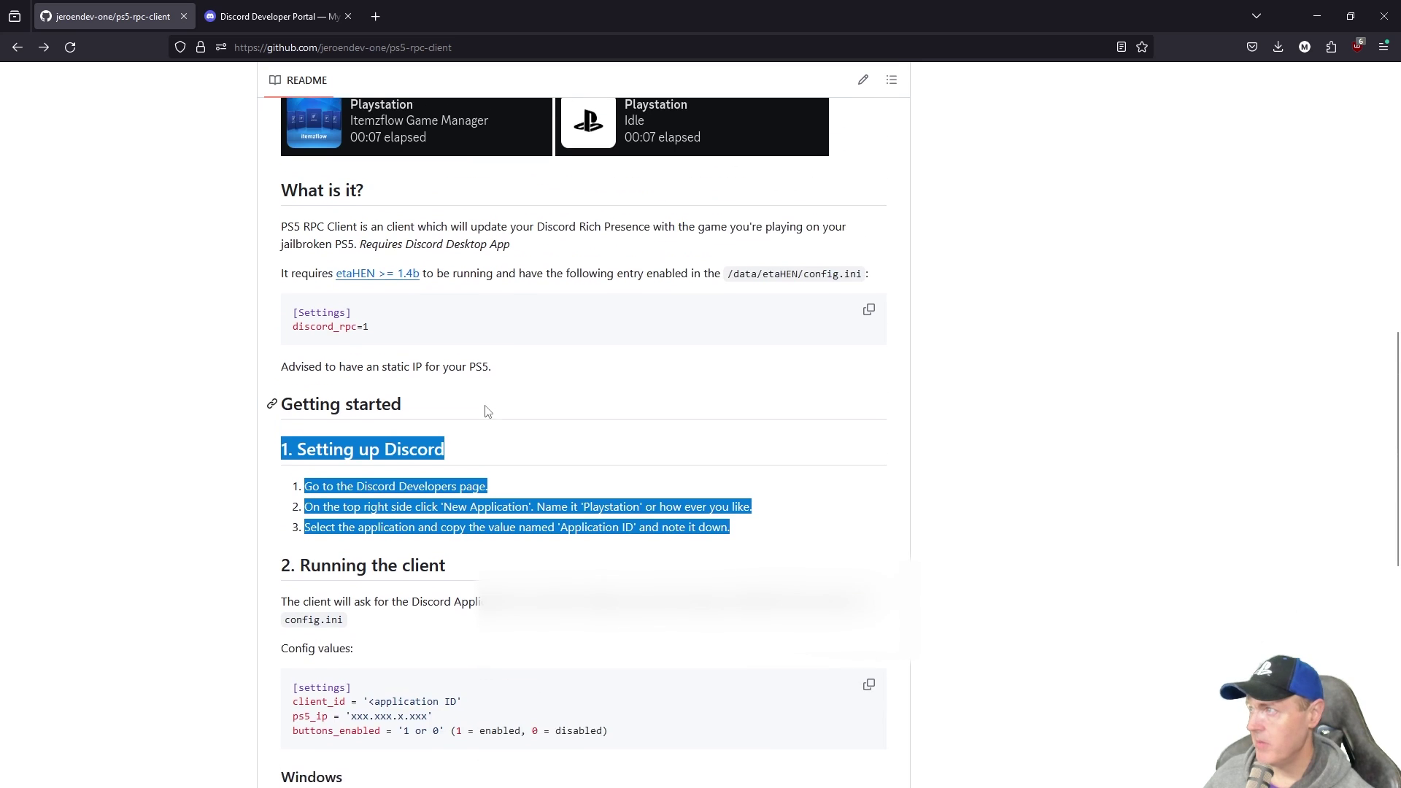
# Check the README's Discord Desktop App requirement and the instructions for running the client
pyautogui.scroll(1, 485, 409)
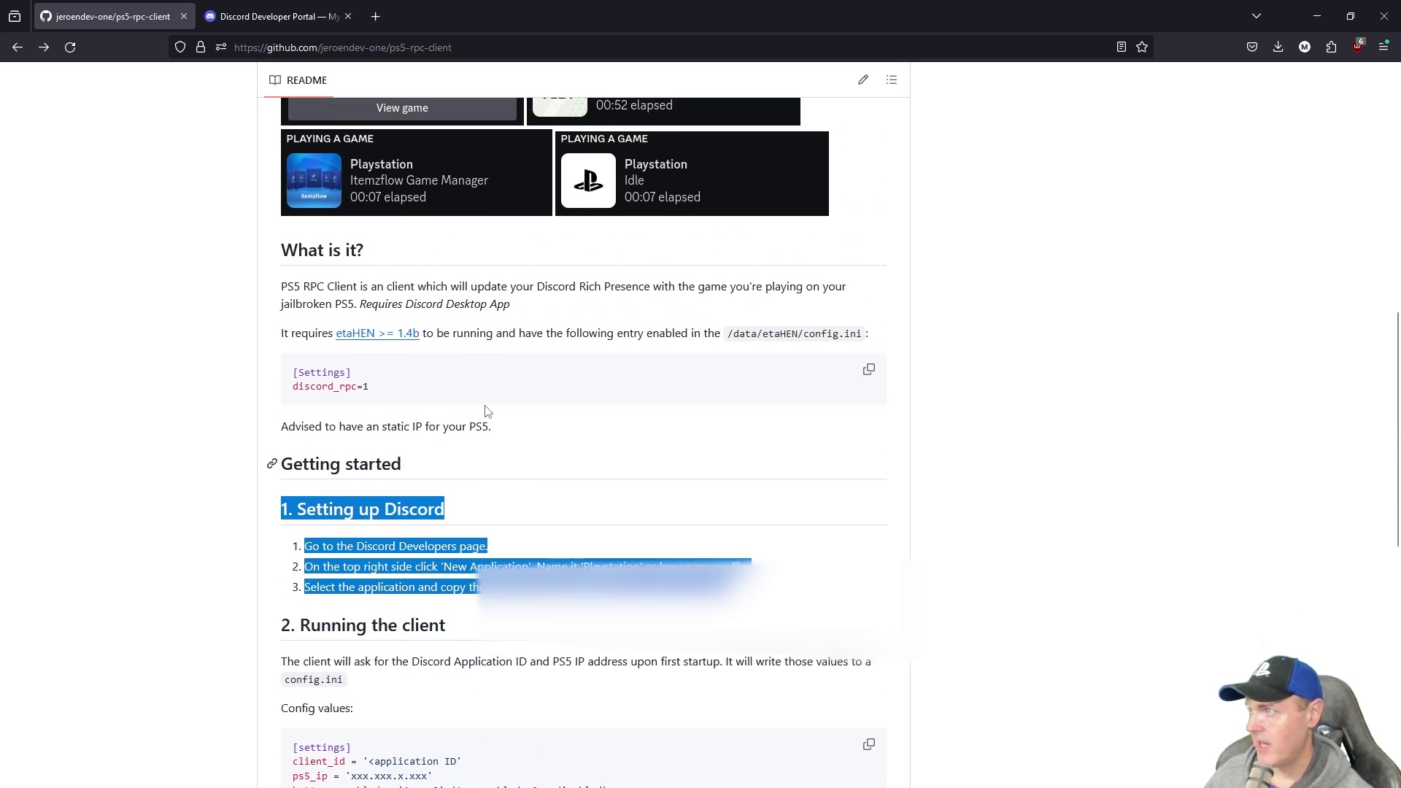
pyautogui.scroll(3, 486, 409)
pyautogui.scroll(-2, 488, 412)
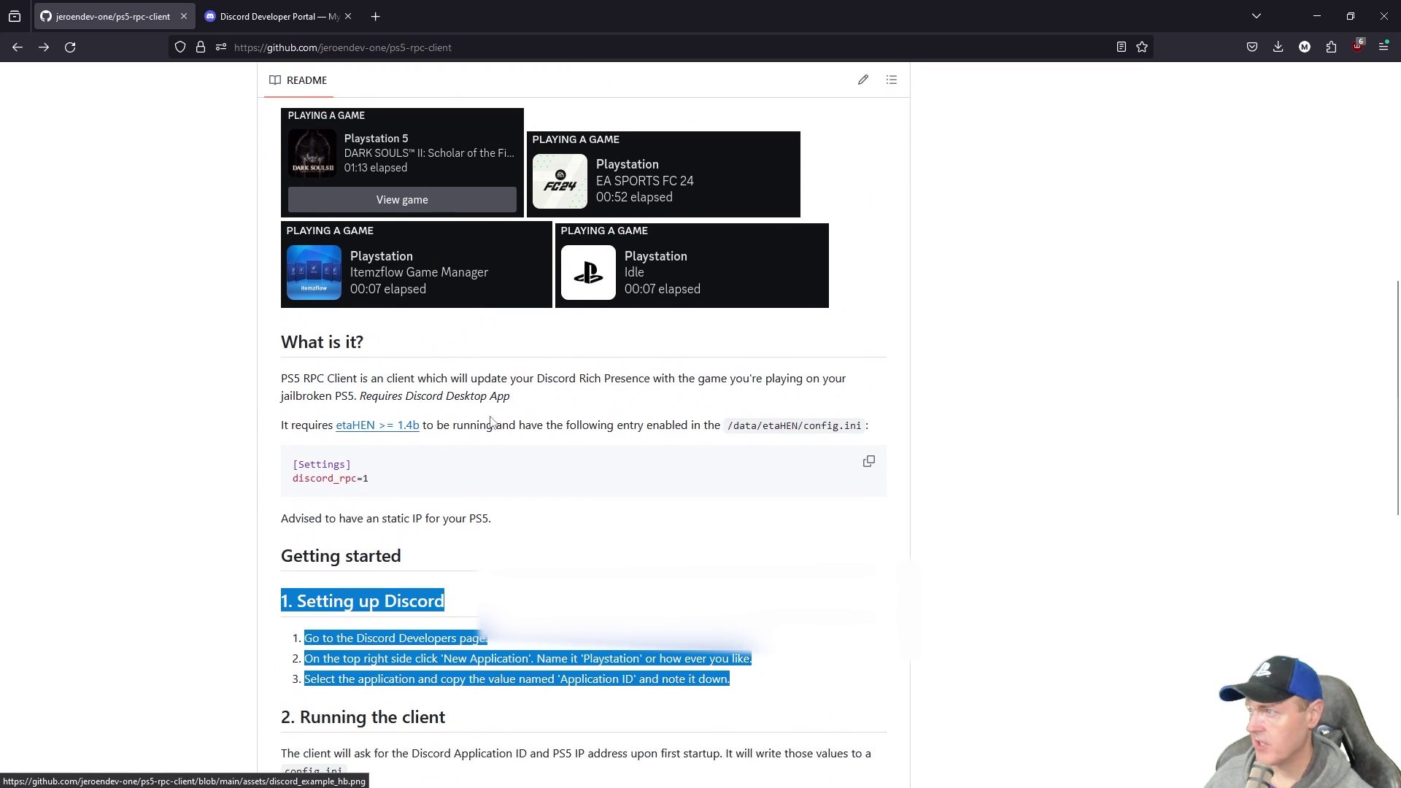
pyautogui.moveTo(406, 396); pyautogui.dragTo(510, 395)
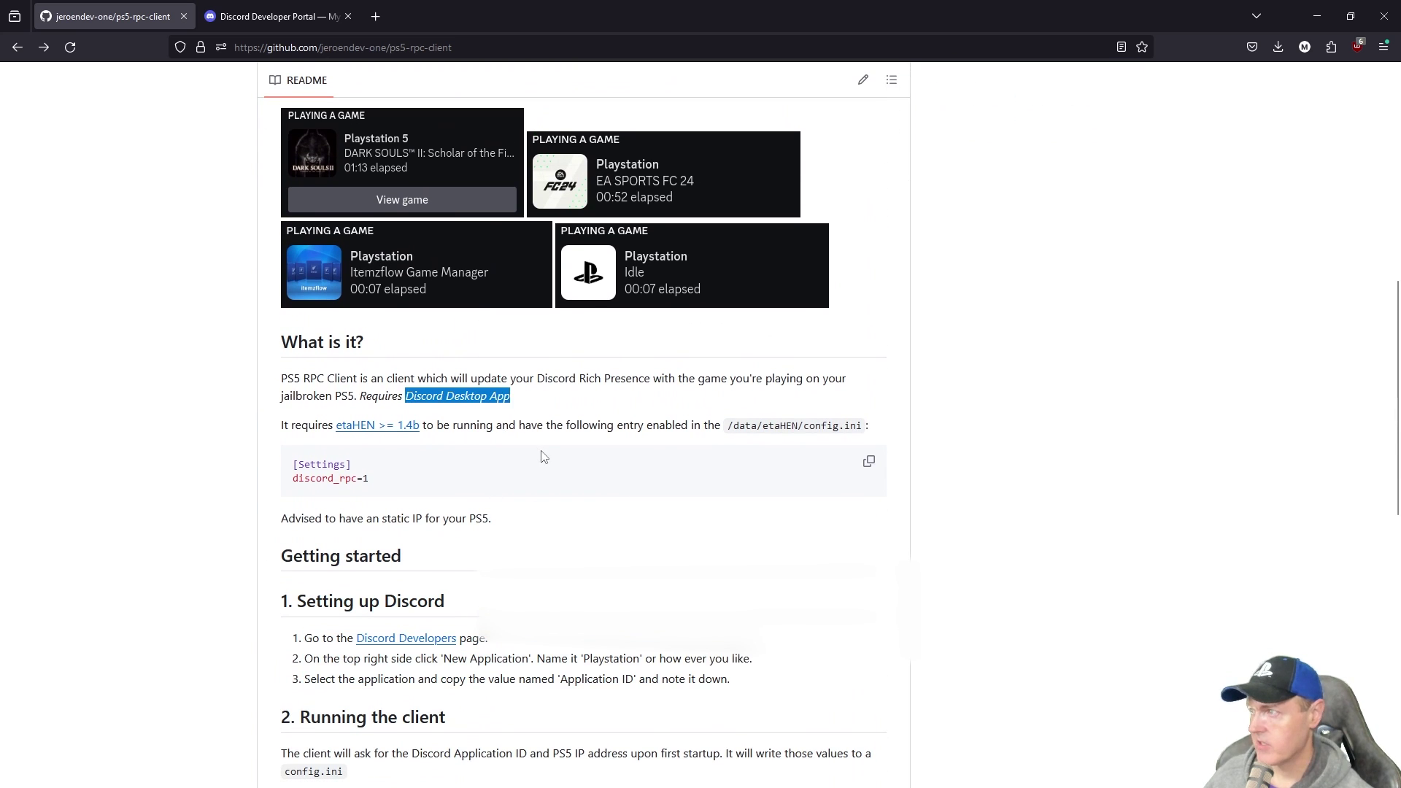
pyautogui.scroll(-6, 546, 458)
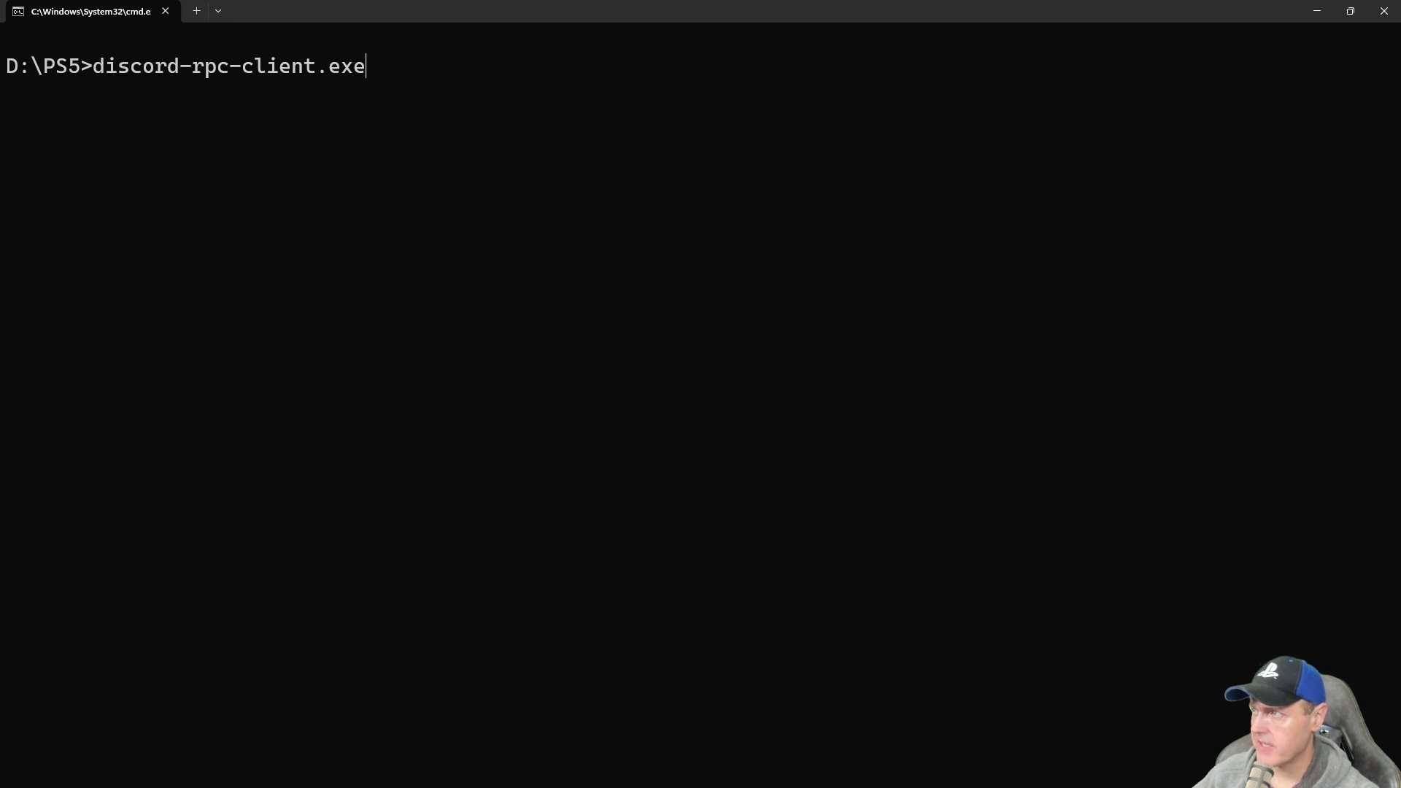
# Run discord-rpc-client.exe from D:\PS5 and complete its setup with the Discord application ID, PS5 IP address 10.0.0.142 and buttons enabled
pyautogui.press('Return')
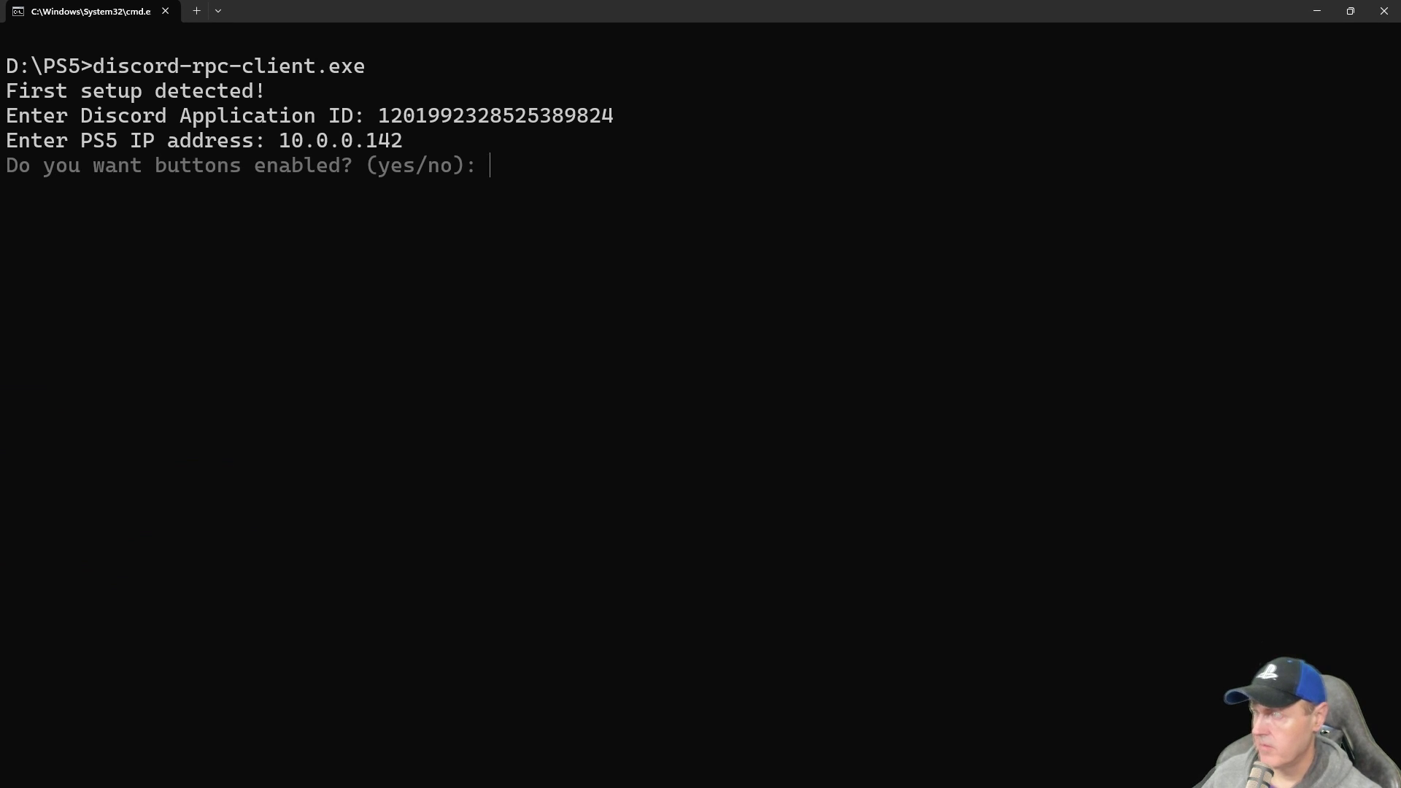
pyautogui.write('yes')
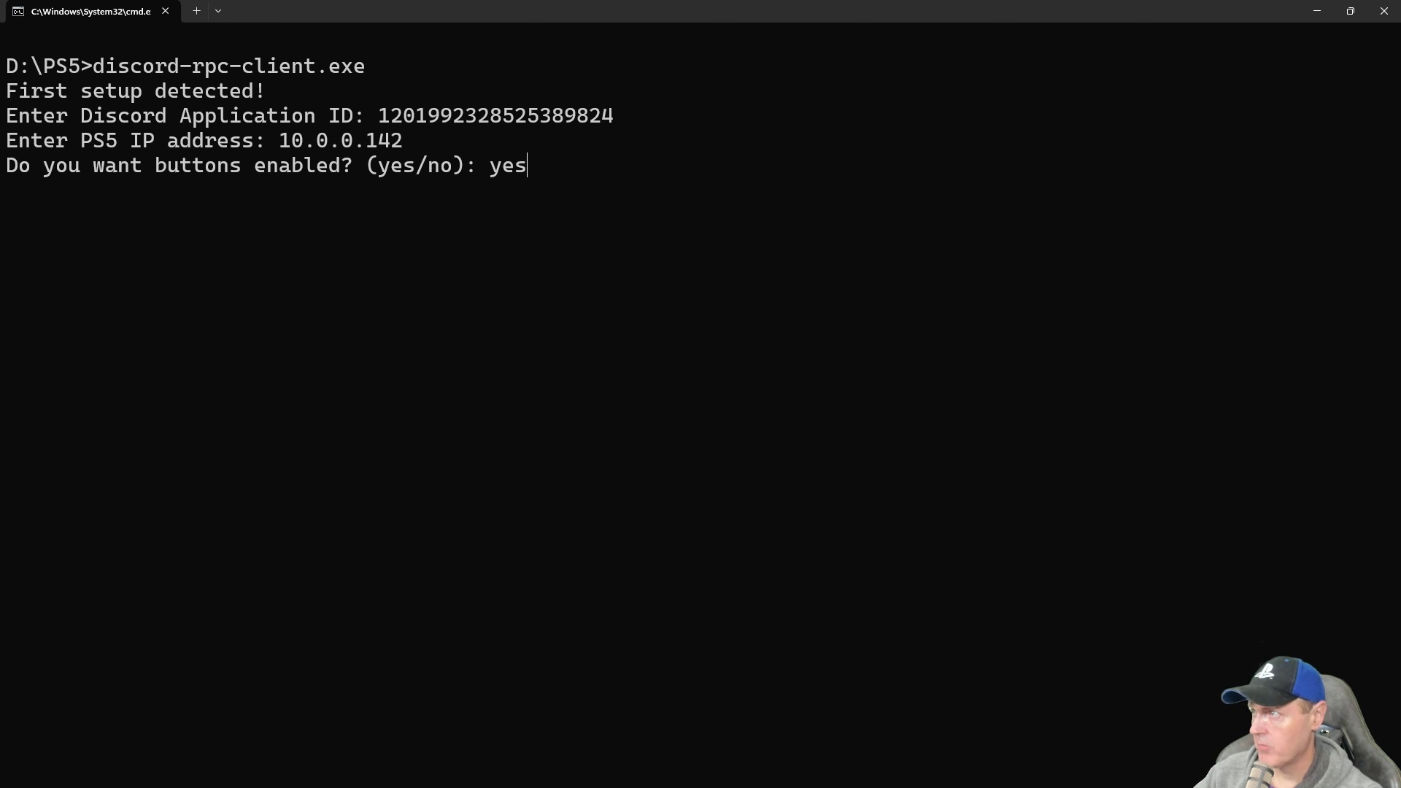
pyautogui.press('Return')
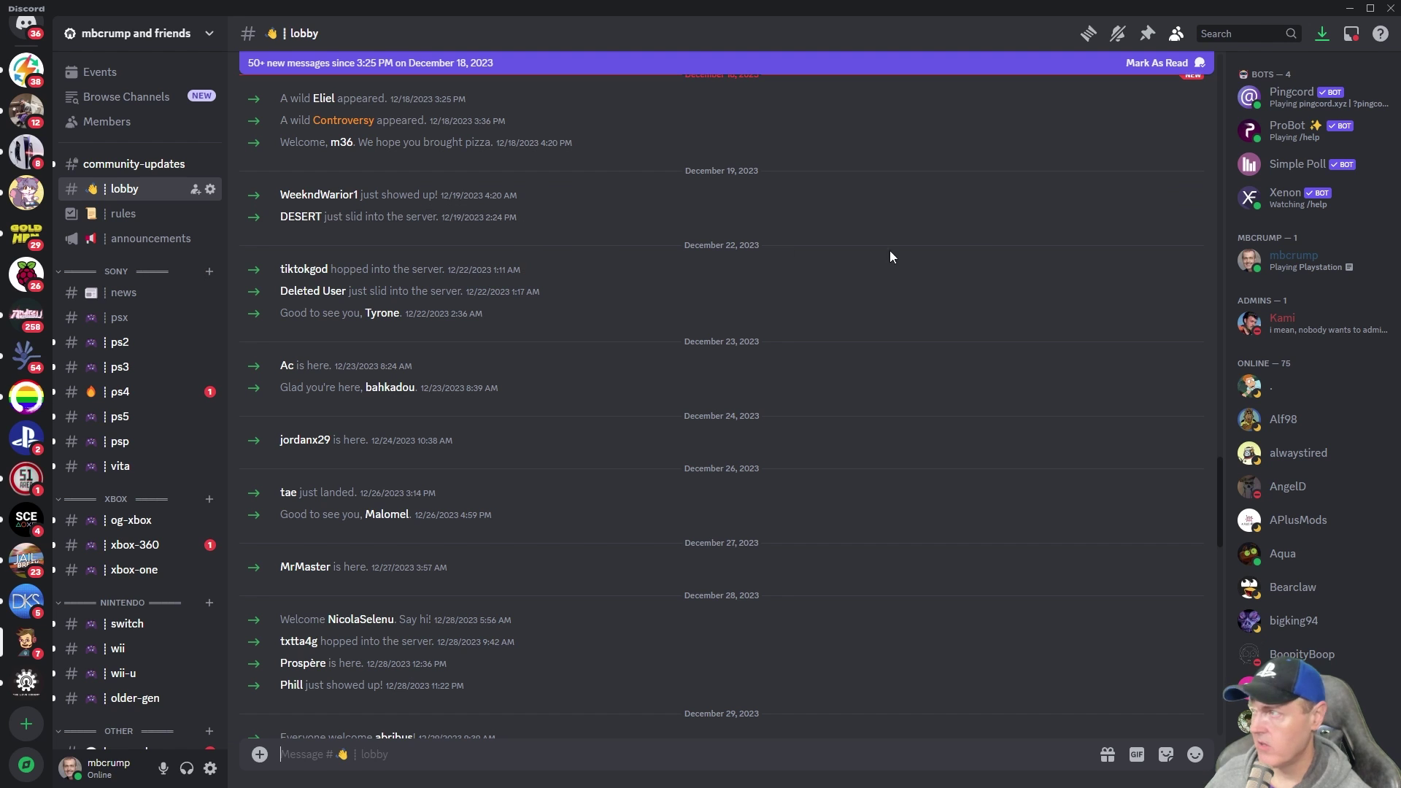
# Switch to Discord and open your own profile card in the member list to view the PlayStation activity
pyautogui.click(1296, 270)
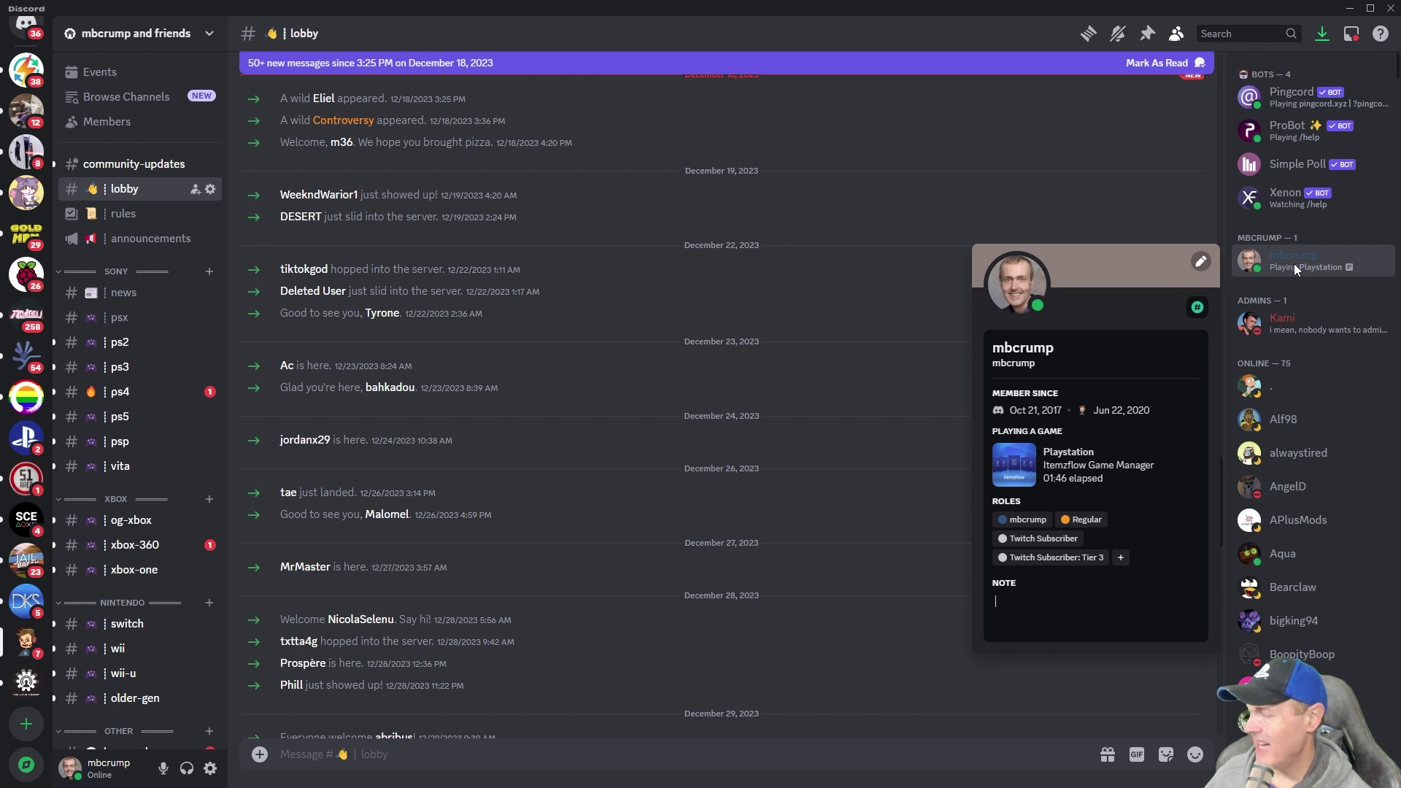